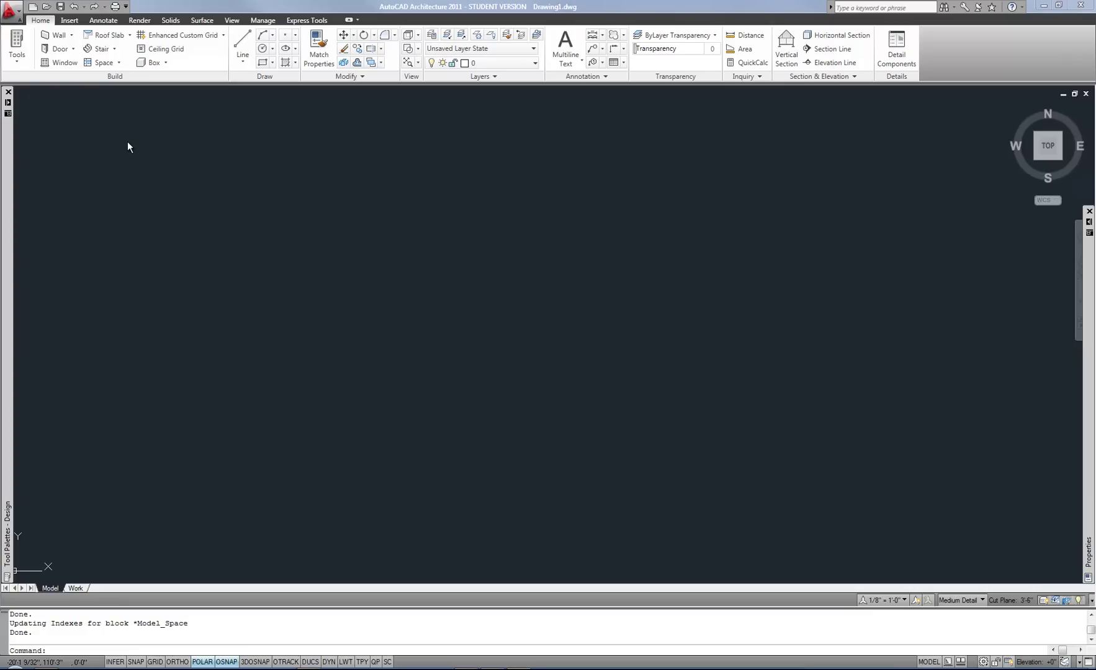
- Browse wall styles like CMU-8 Furring on the Walls palette, then go back to Design tools
{"action": "left_click", "coordinate": [8, 126]}
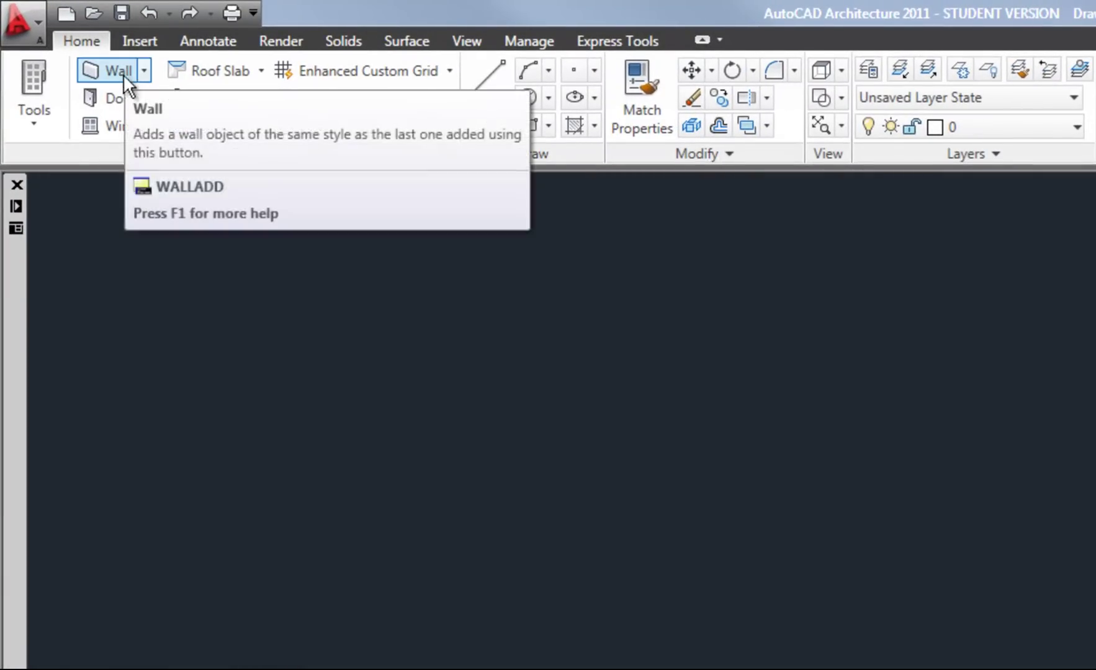
{"action": "mouse_move", "coordinate": [11, 289]}
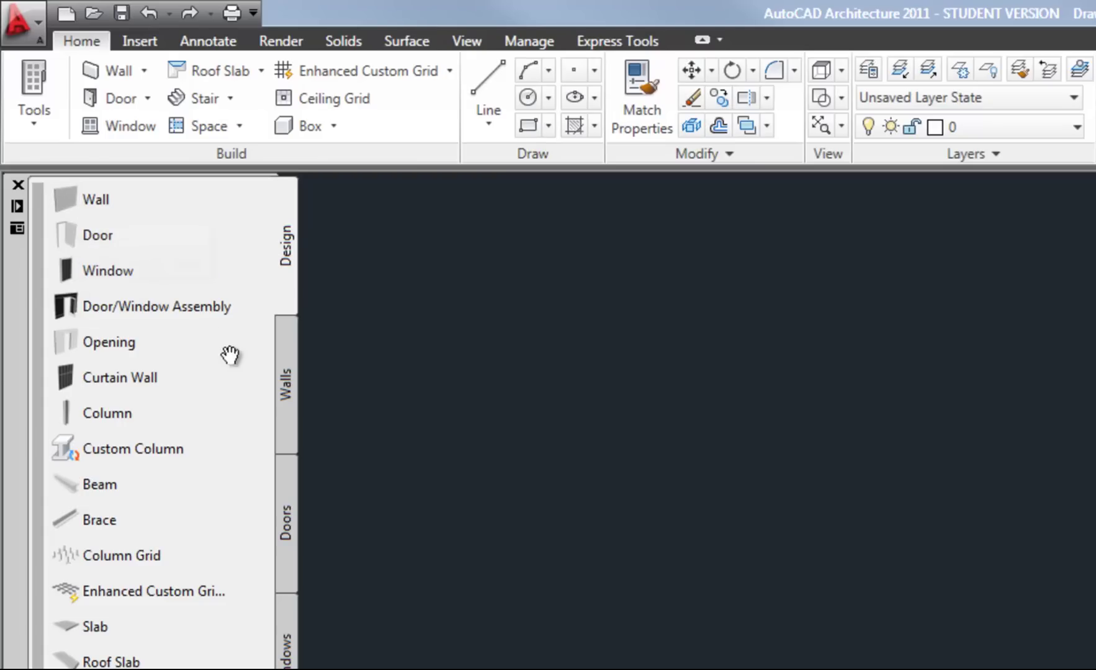
{"action": "left_click", "coordinate": [287, 376]}
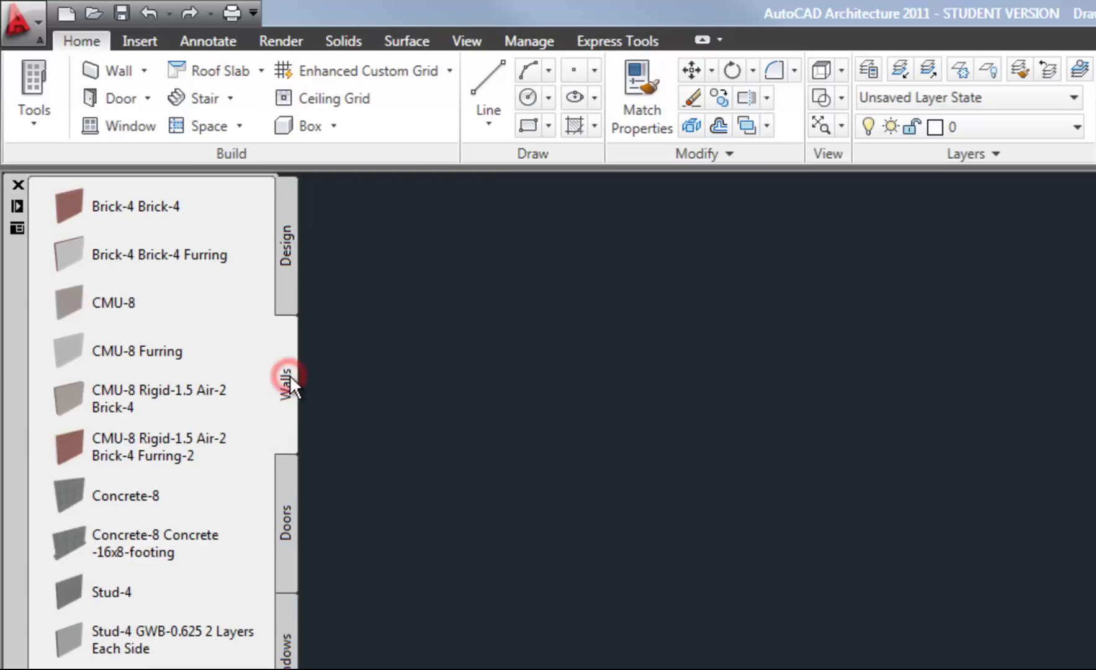
{"action": "left_click", "coordinate": [286, 245]}
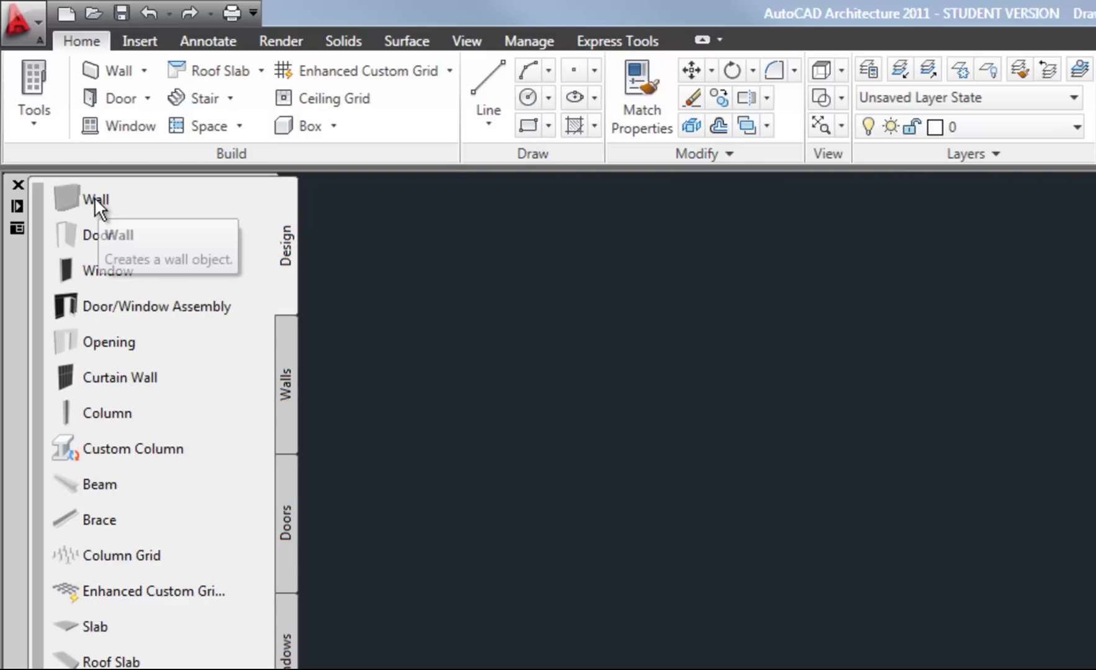
- Draw a closed four-wall trapezoid room with a 20' vertical side, closing to the start point
{"action": "left_click", "coordinate": [70, 195]}
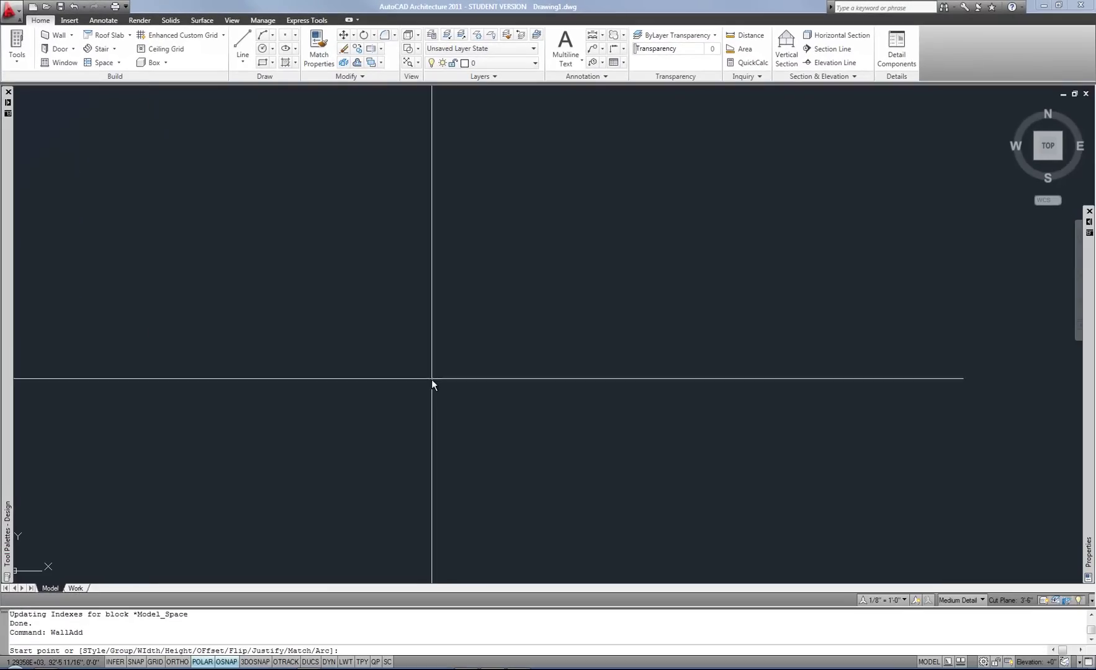
{"action": "left_click", "coordinate": [432, 390]}
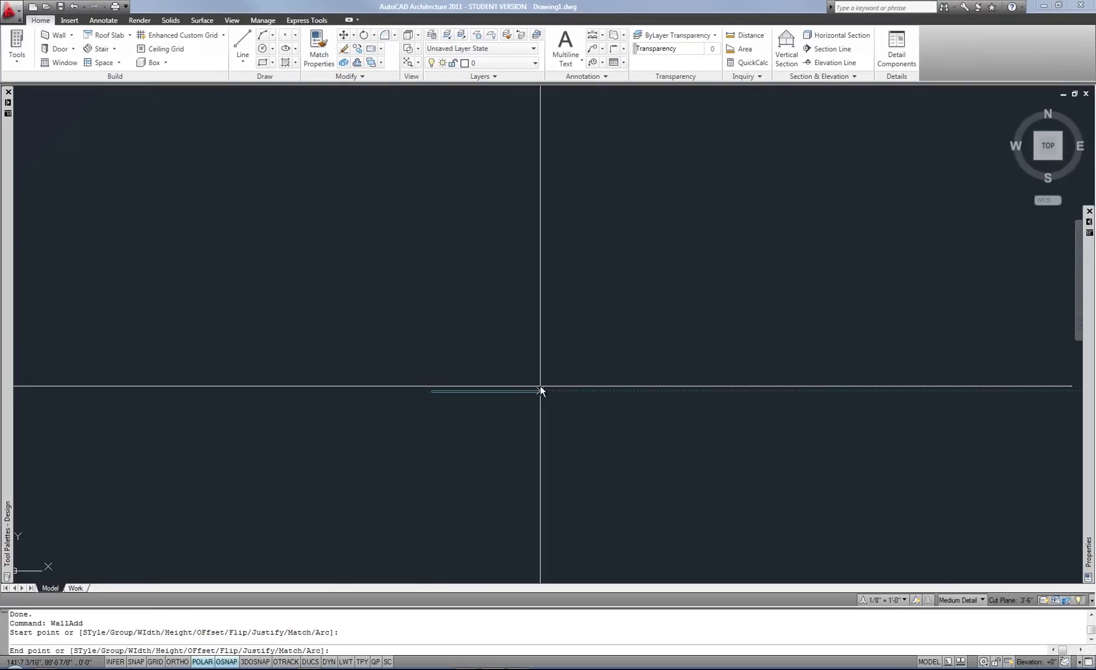
{"action": "left_click", "coordinate": [513, 390]}
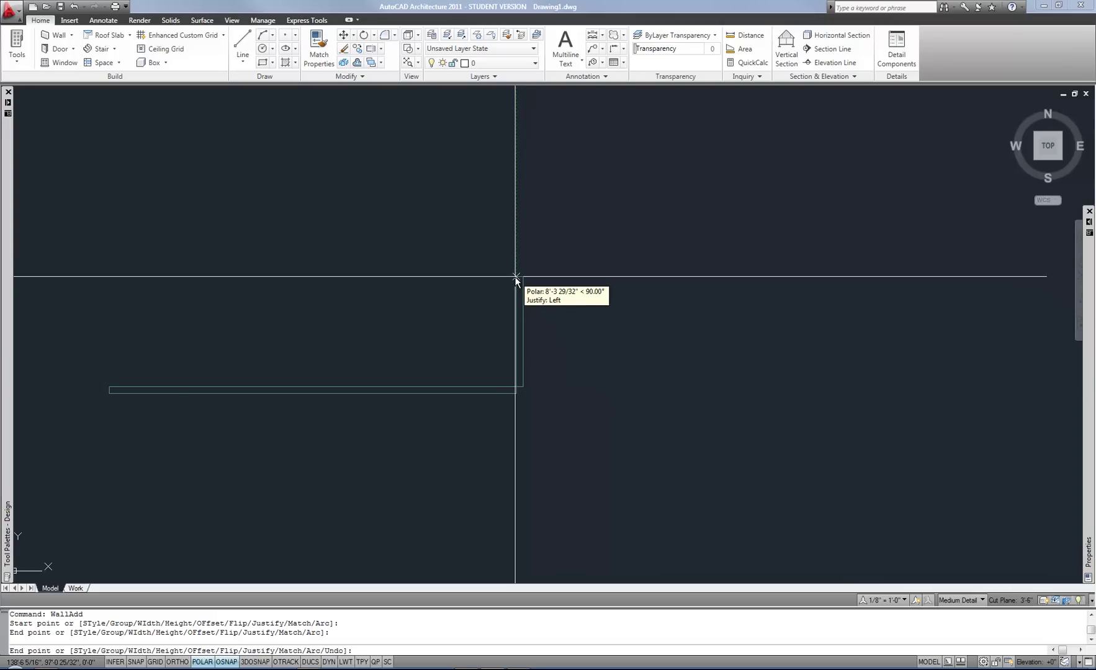
{"action": "type", "text": "'"}
{"action": "key", "text": "Return"}
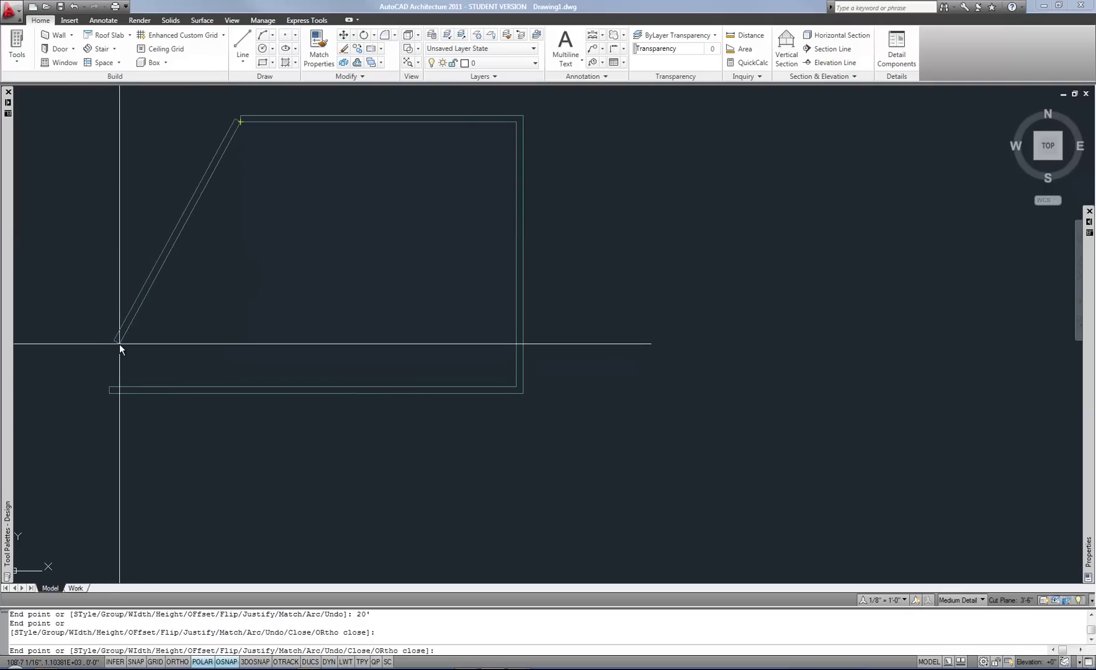
{"action": "key", "text": "Return"}
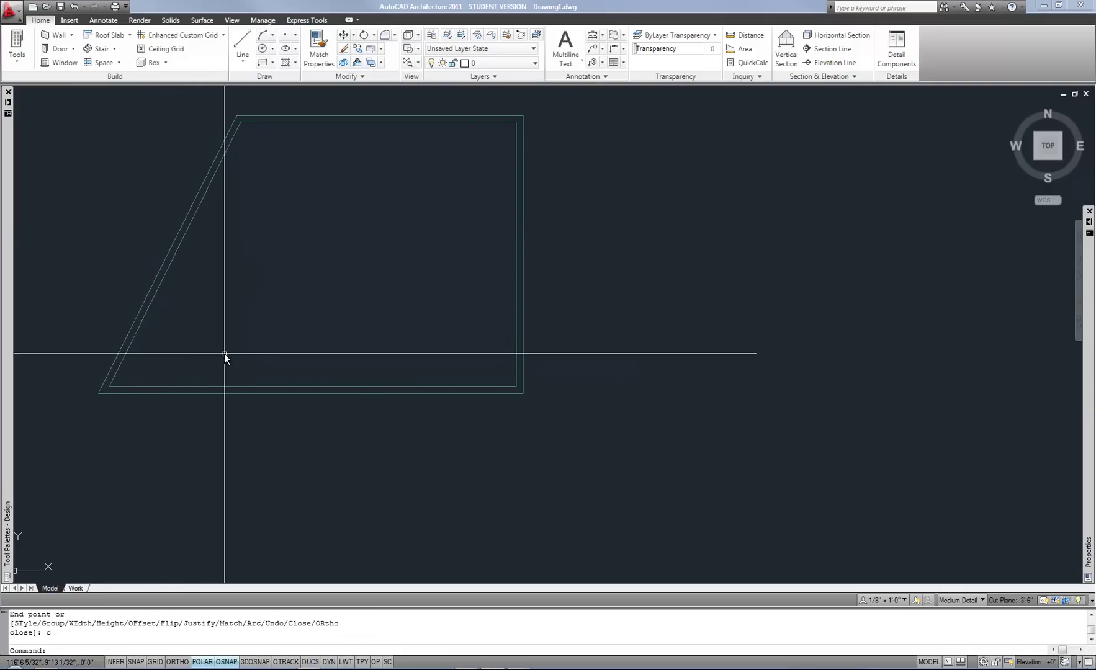
{"action": "middle_click_drag", "start_coordinate": [293, 325], "coordinate": [333, 331]}
{"action": "scroll", "coordinate": [333, 332], "scroll_direction": "up", "scroll_amount": 2}
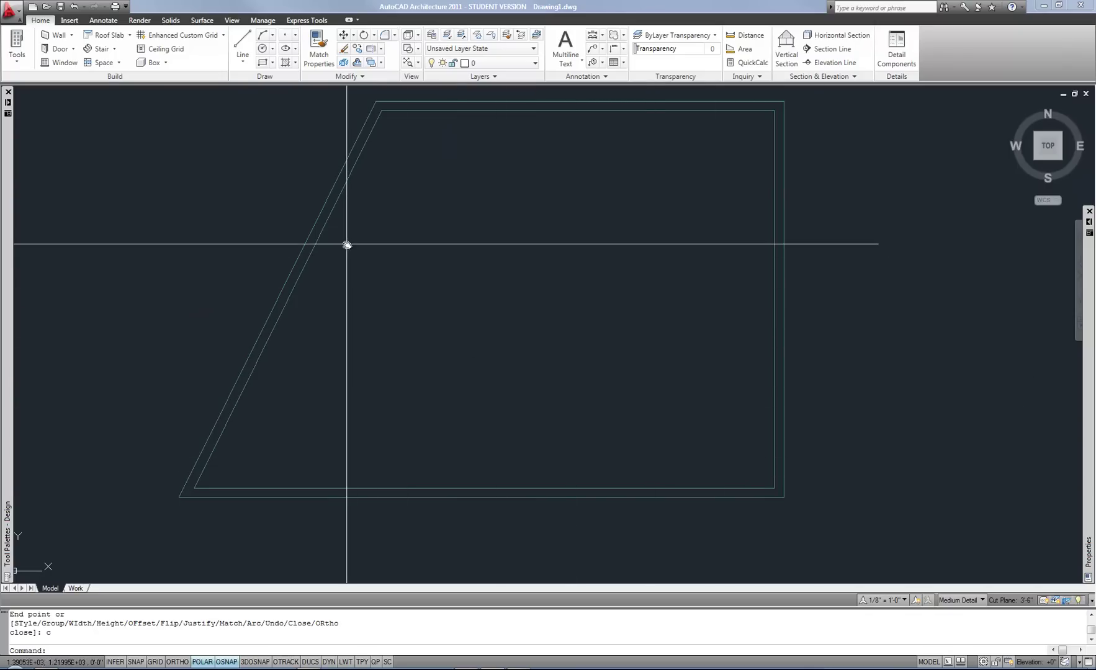
{"action": "scroll", "coordinate": [343, 243], "scroll_direction": "down", "scroll_amount": 2}
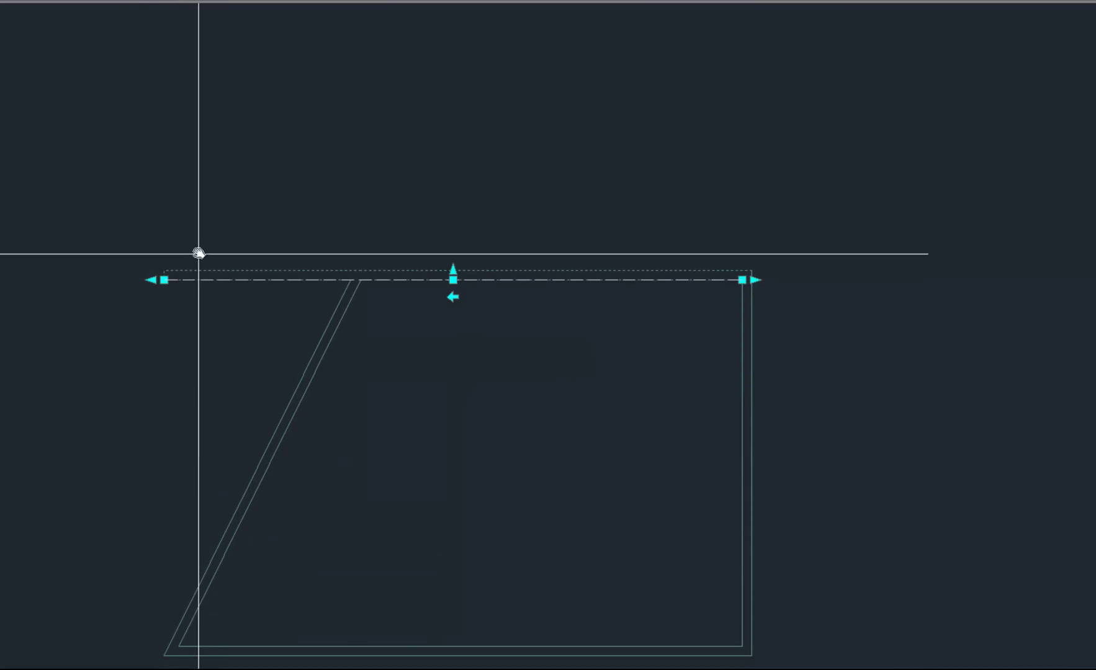
- Stretch the top wall's left end point up and right, then bring it back down level
{"action": "left_click", "coordinate": [164, 280]}
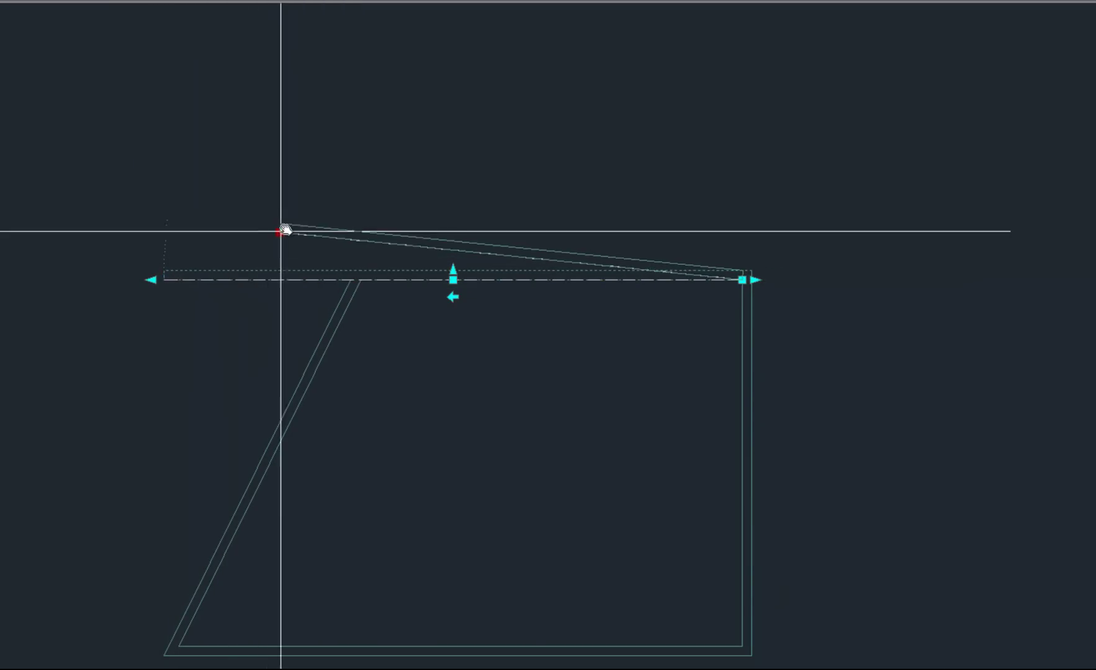
{"action": "left_click", "coordinate": [332, 200]}
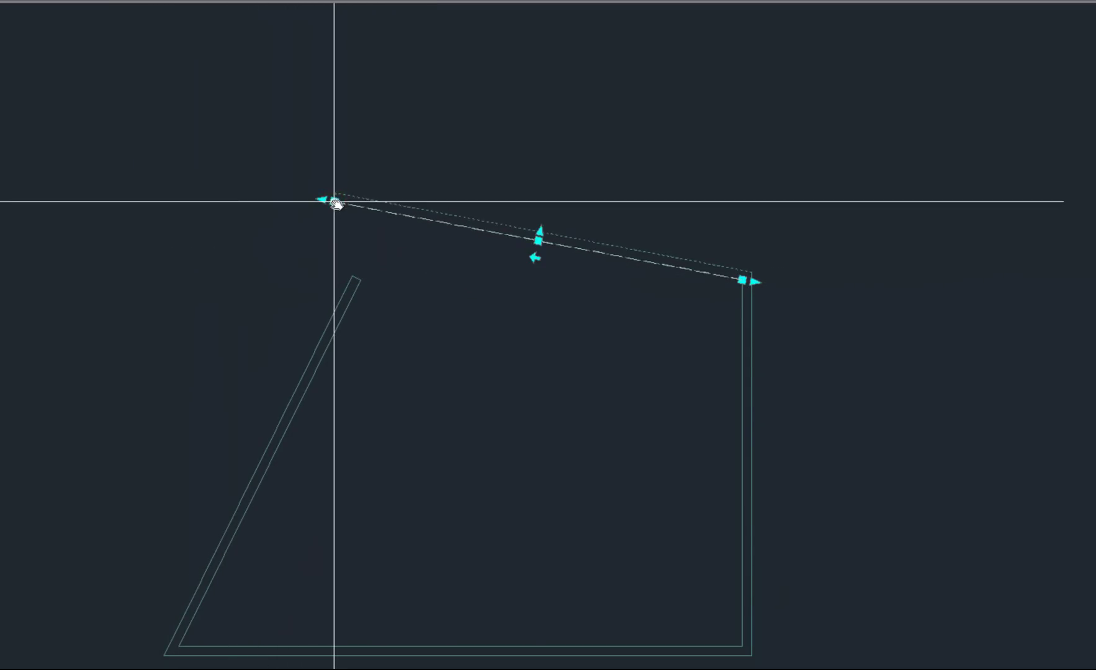
{"action": "left_click", "coordinate": [334, 203]}
{"action": "left_click", "coordinate": [266, 285]}
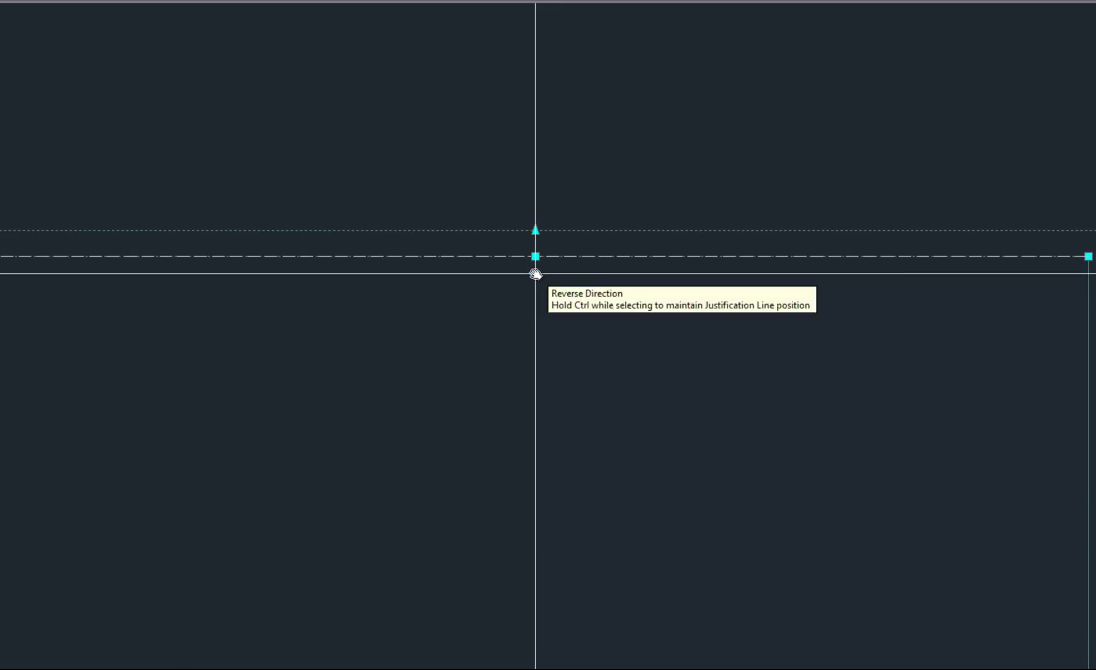
- Move the top wall downward in several increments using its centre location grip
{"action": "left_click", "coordinate": [536, 273]}
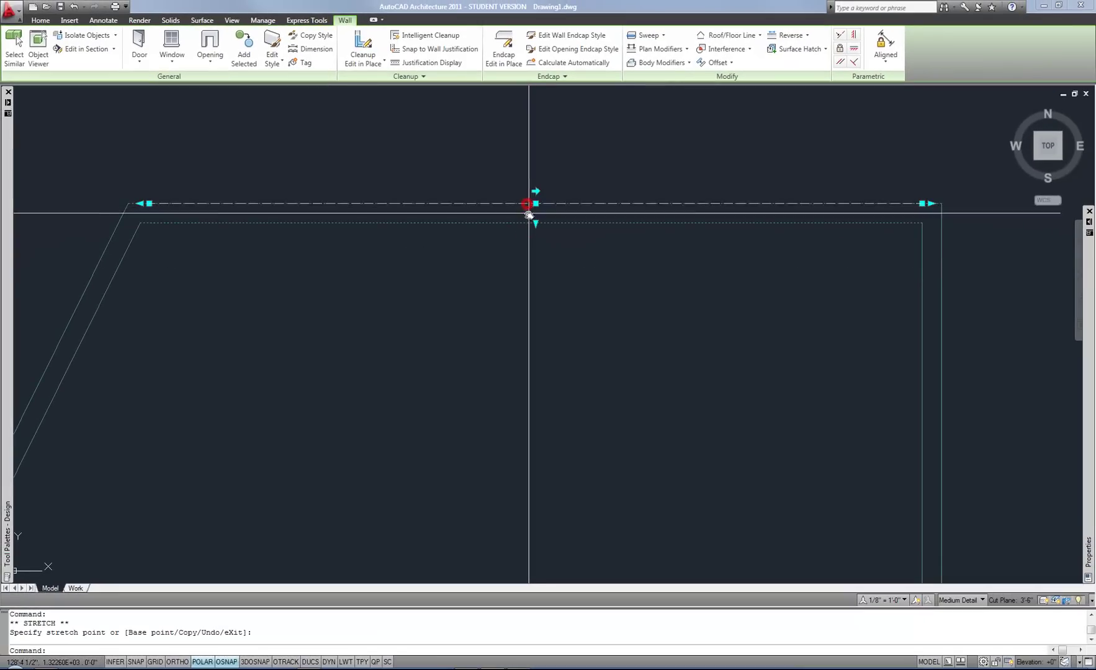
{"action": "left_click", "coordinate": [534, 247]}
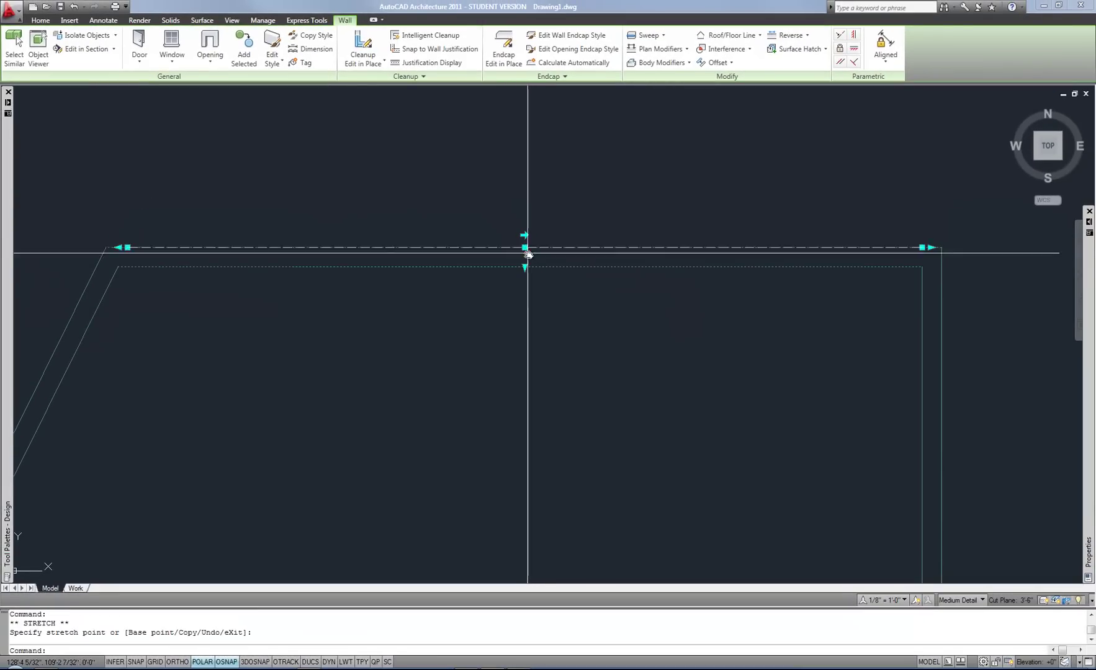
{"action": "left_click", "coordinate": [524, 248]}
{"action": "left_click", "coordinate": [518, 275]}
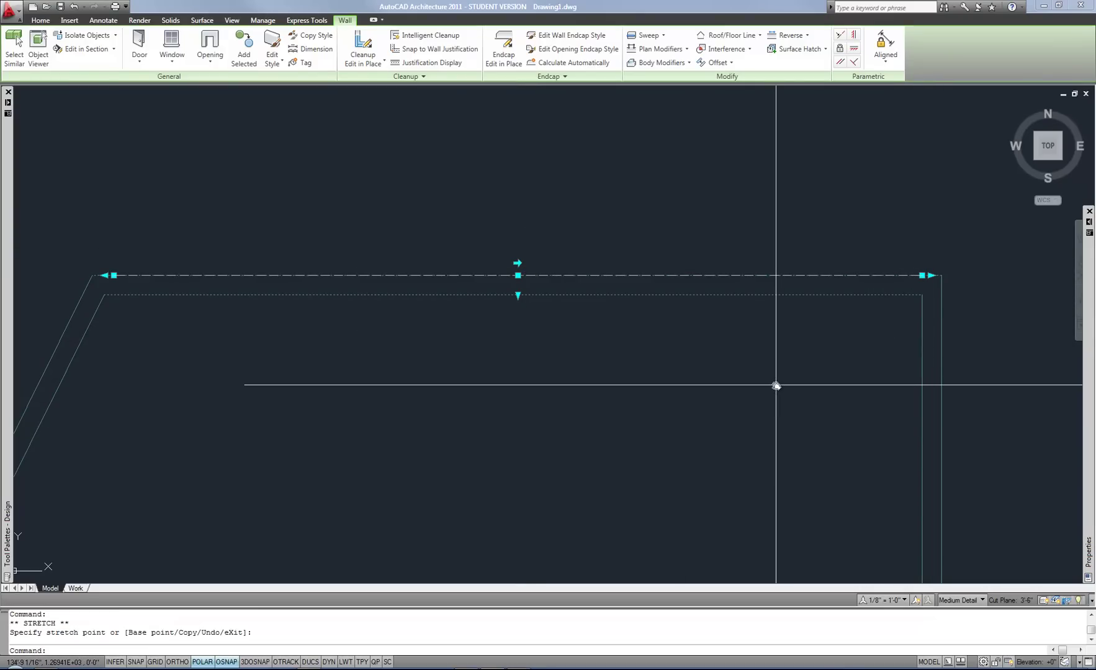
{"action": "scroll", "coordinate": [776, 385], "scroll_direction": "down", "scroll_amount": 5}
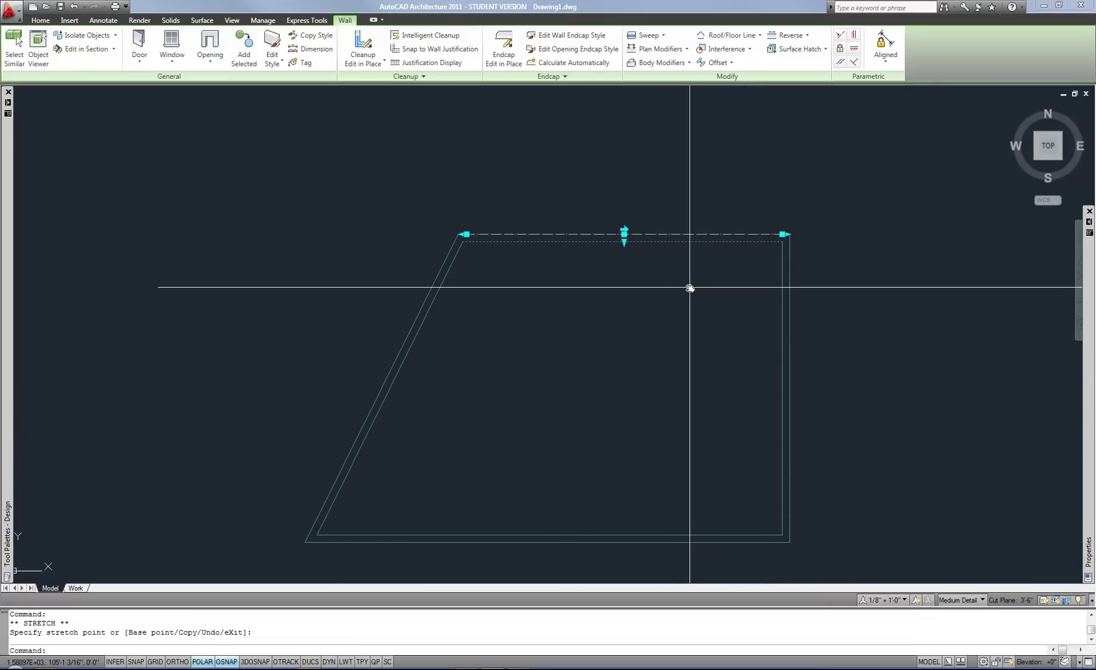
{"action": "scroll", "coordinate": [621, 236], "scroll_direction": "up", "scroll_amount": 4}
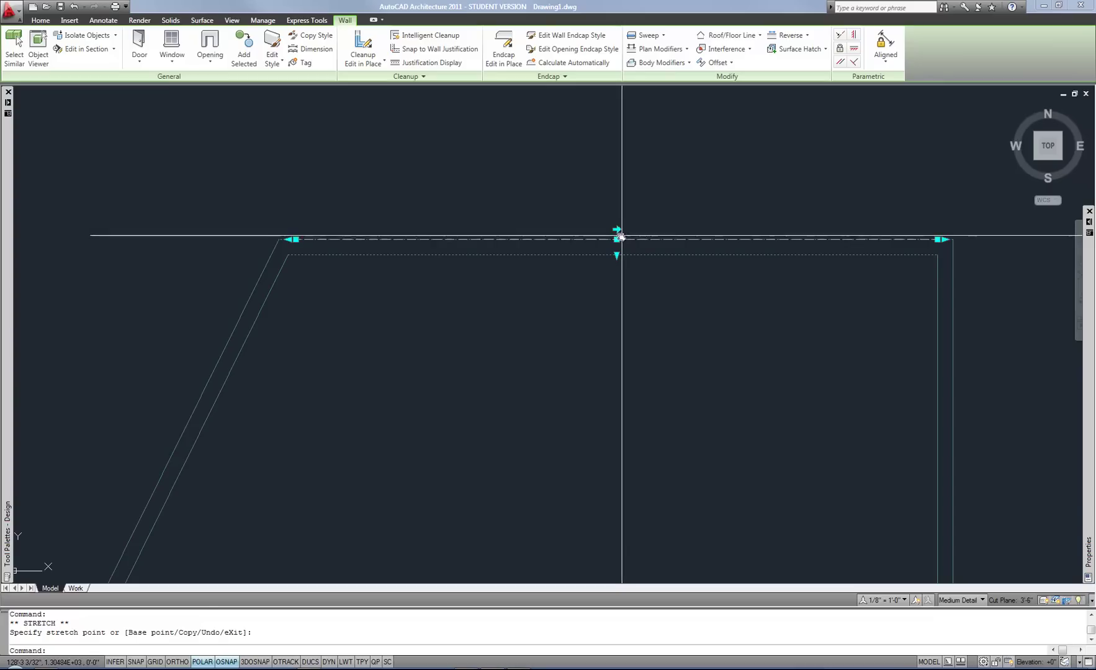
{"action": "left_click", "coordinate": [617, 238]}
{"action": "left_click", "coordinate": [620, 271]}
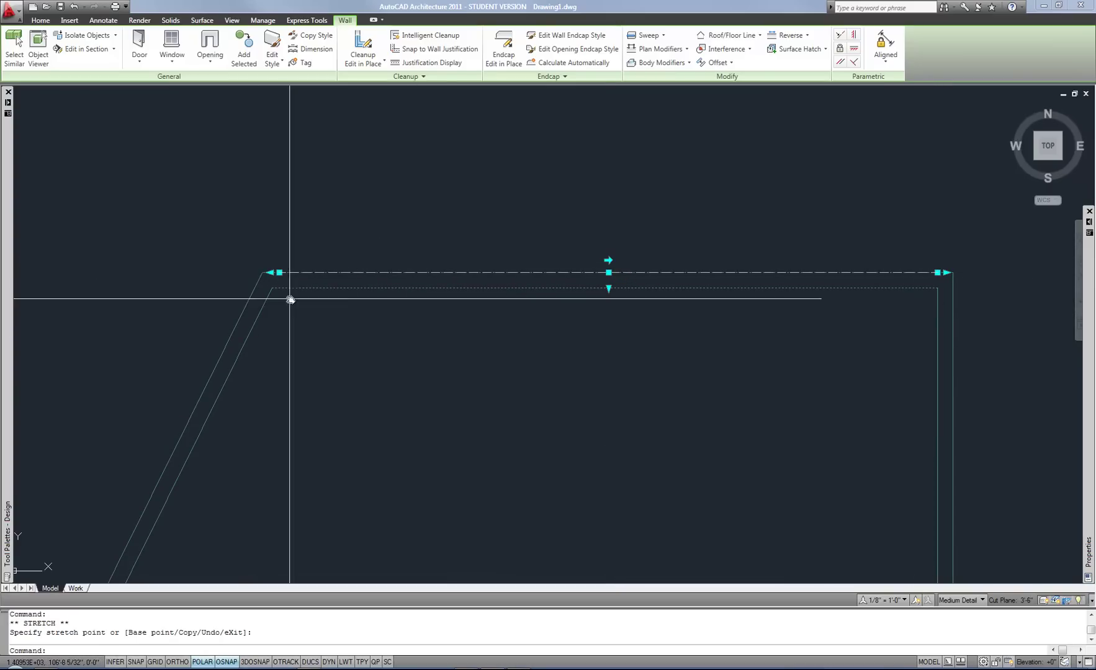
{"action": "left_click", "coordinate": [611, 273]}
{"action": "left_click", "coordinate": [608, 310]}
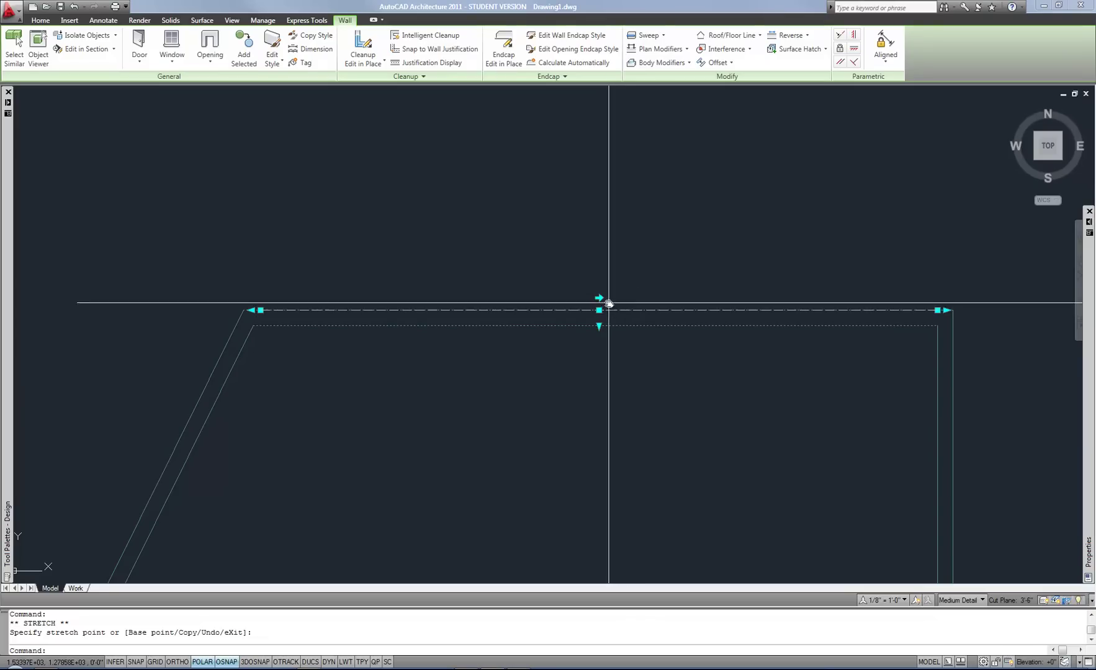
{"action": "scroll", "coordinate": [602, 331], "scroll_direction": "up", "scroll_amount": 2}
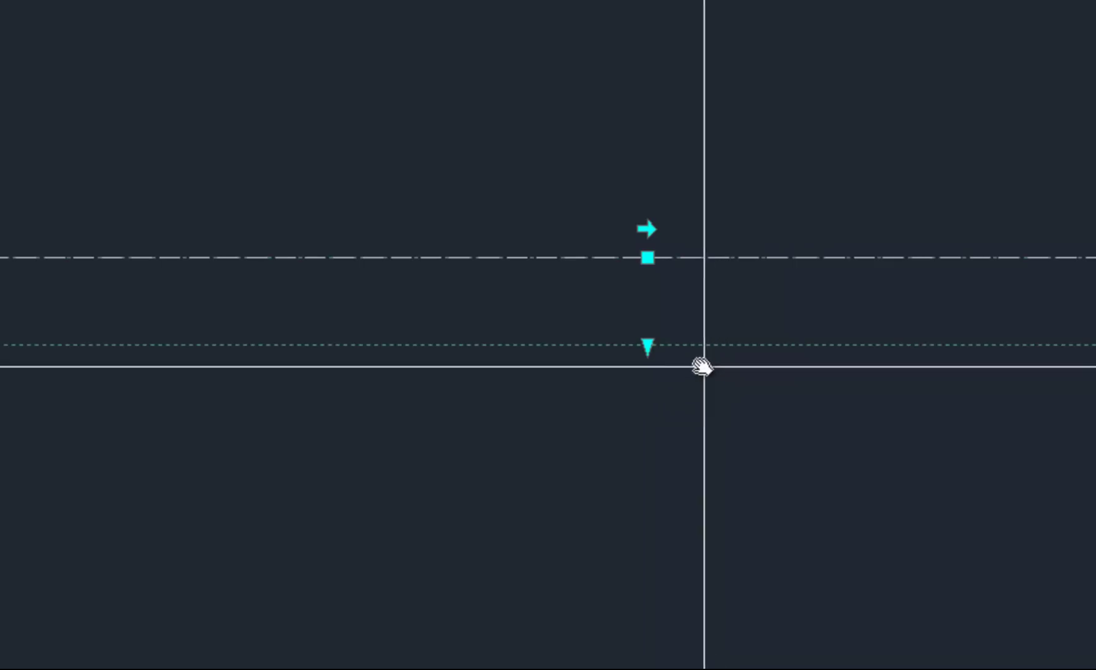
- Pull the top wall's inner face down to widen it to 1'-0 11/16"
{"action": "left_click", "coordinate": [649, 349]}
{"action": "left_click", "coordinate": [647, 304]}
{"action": "left_click", "coordinate": [647, 305]}
{"action": "left_click", "coordinate": [647, 303]}
{"action": "left_click", "coordinate": [649, 349]}
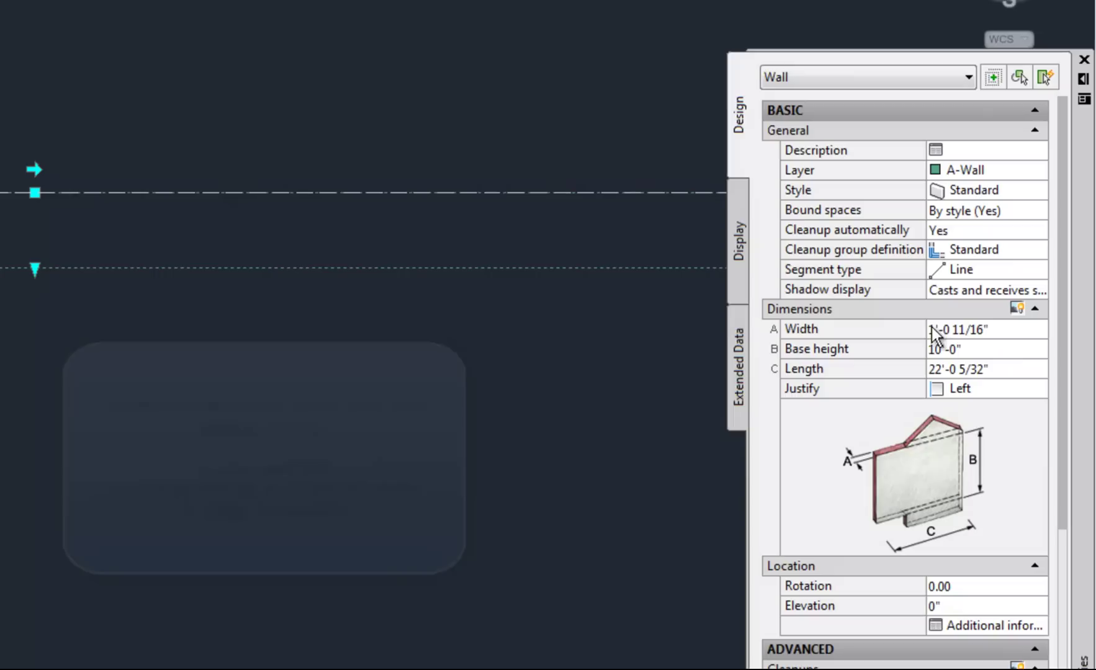
- Enter 1' as the wall Width in Properties, then review Width and Base height (10'-0")
{"action": "left_click", "coordinate": [996, 329]}
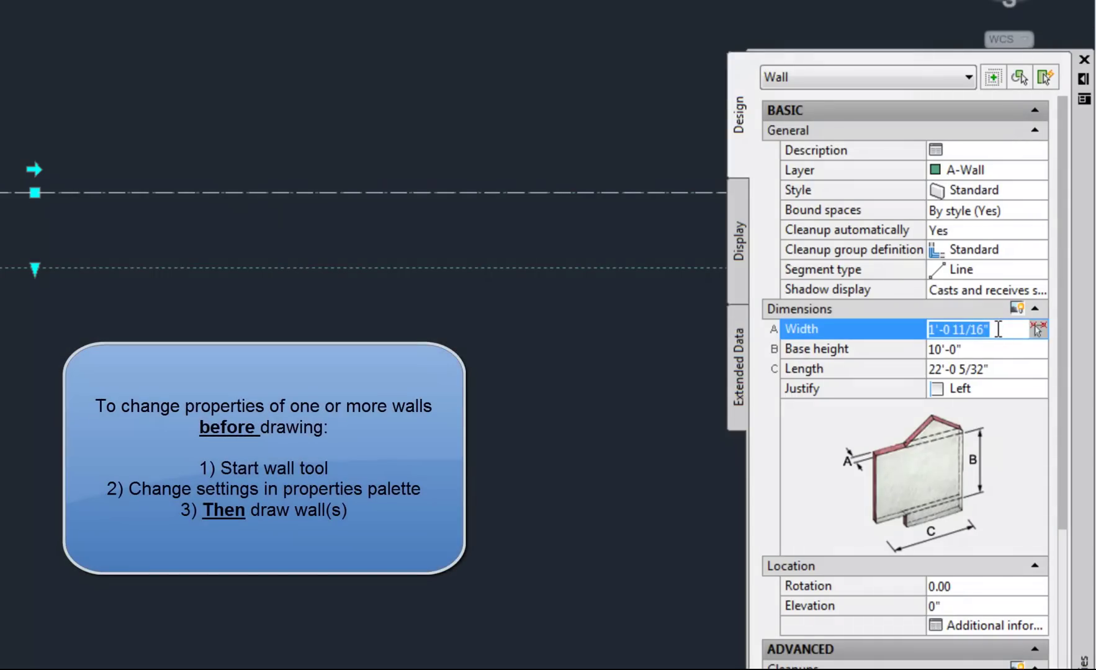
{"action": "type", "text": "1'"}
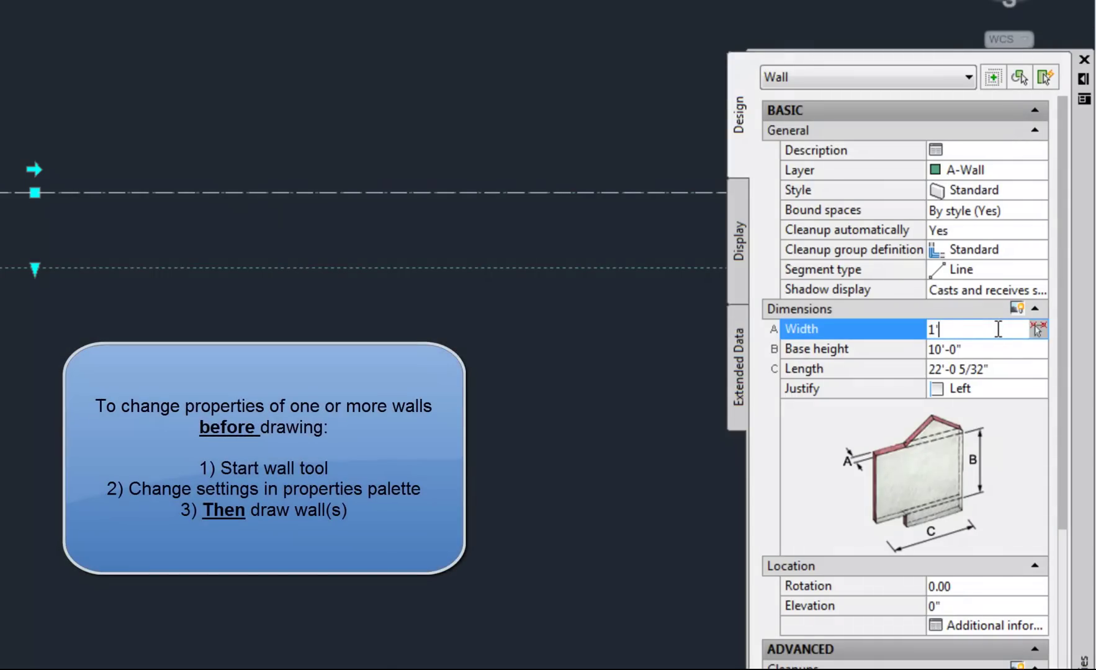
{"action": "key", "text": "Tab"}
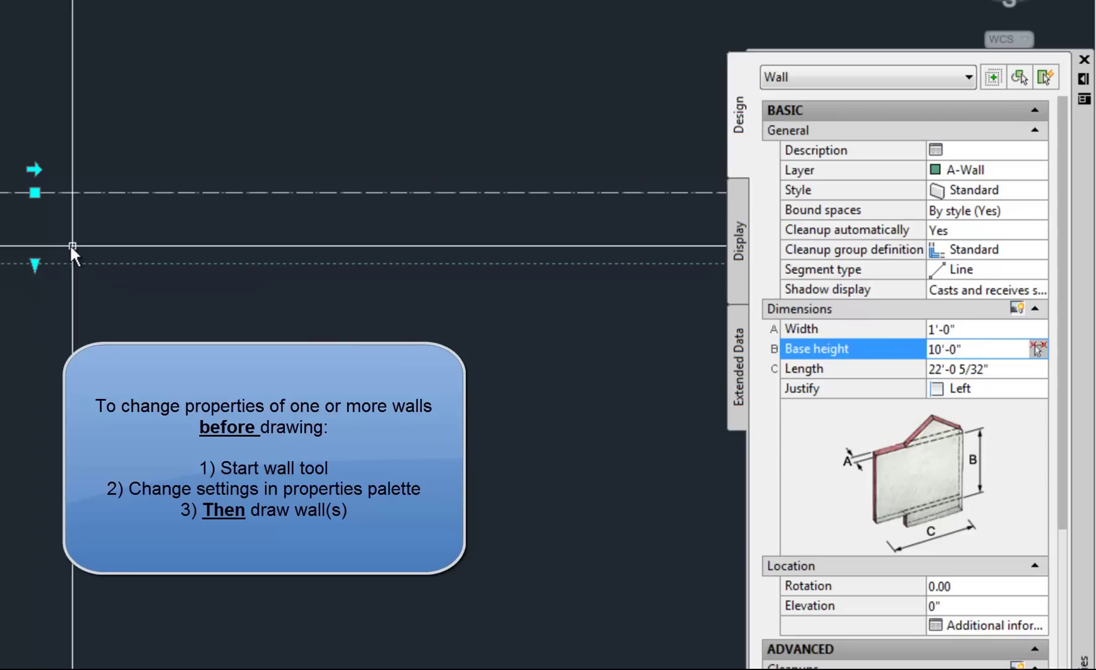
{"action": "mouse_move", "coordinate": [1081, 294]}
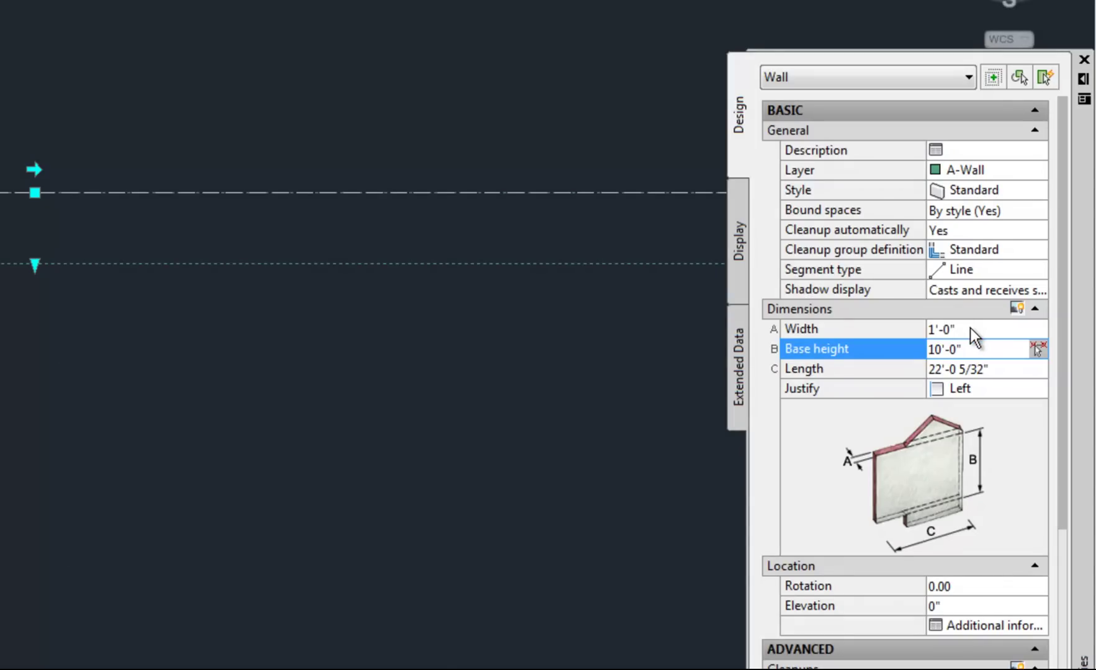
{"action": "left_click", "coordinate": [969, 327]}
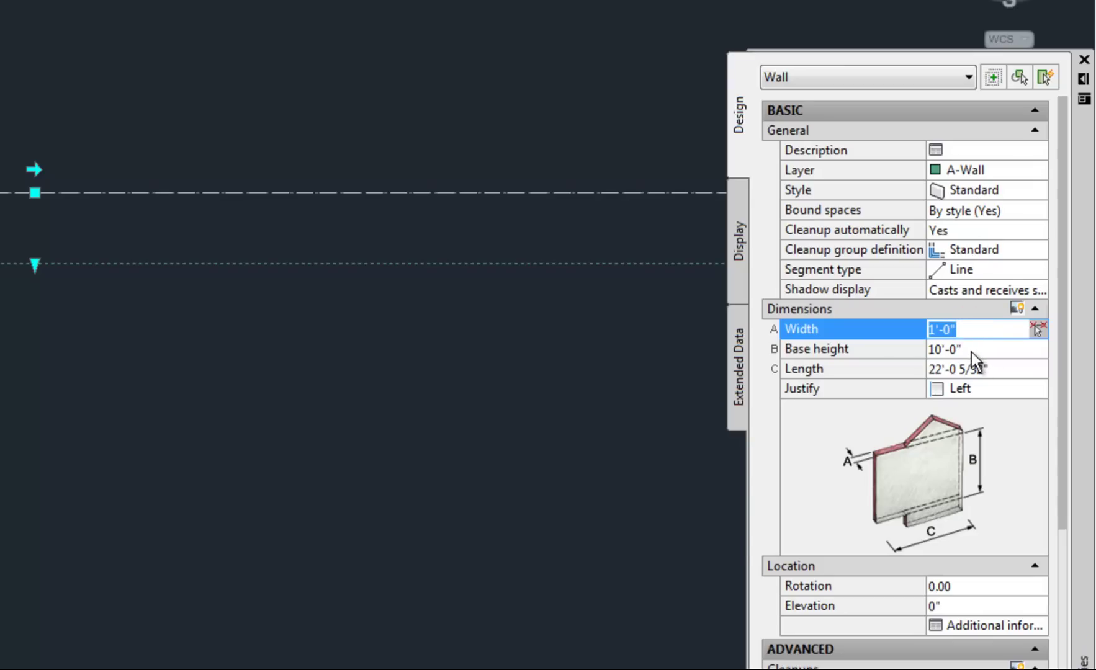
{"action": "left_click", "coordinate": [970, 348]}
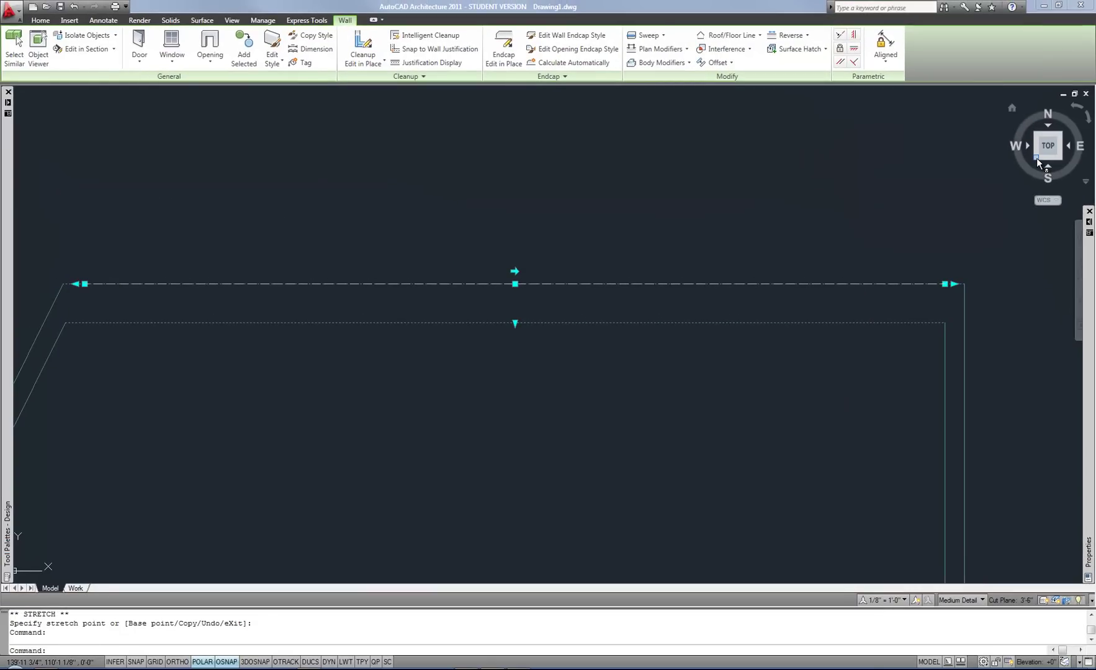
- Inspect the walls in the SW isometric view, return to plan, and reshow the wall properties
{"action": "left_click", "coordinate": [1036, 157]}
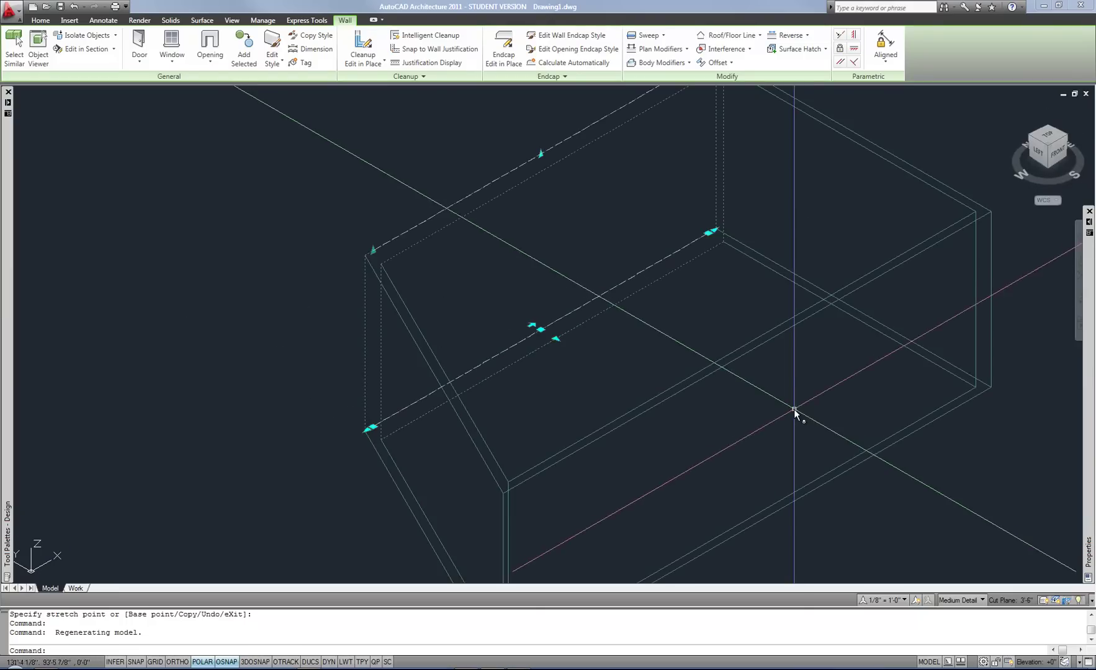
{"action": "scroll", "coordinate": [792, 407], "scroll_direction": "down", "scroll_amount": 5}
{"action": "scroll", "coordinate": [861, 440], "scroll_direction": "up", "scroll_amount": 3}
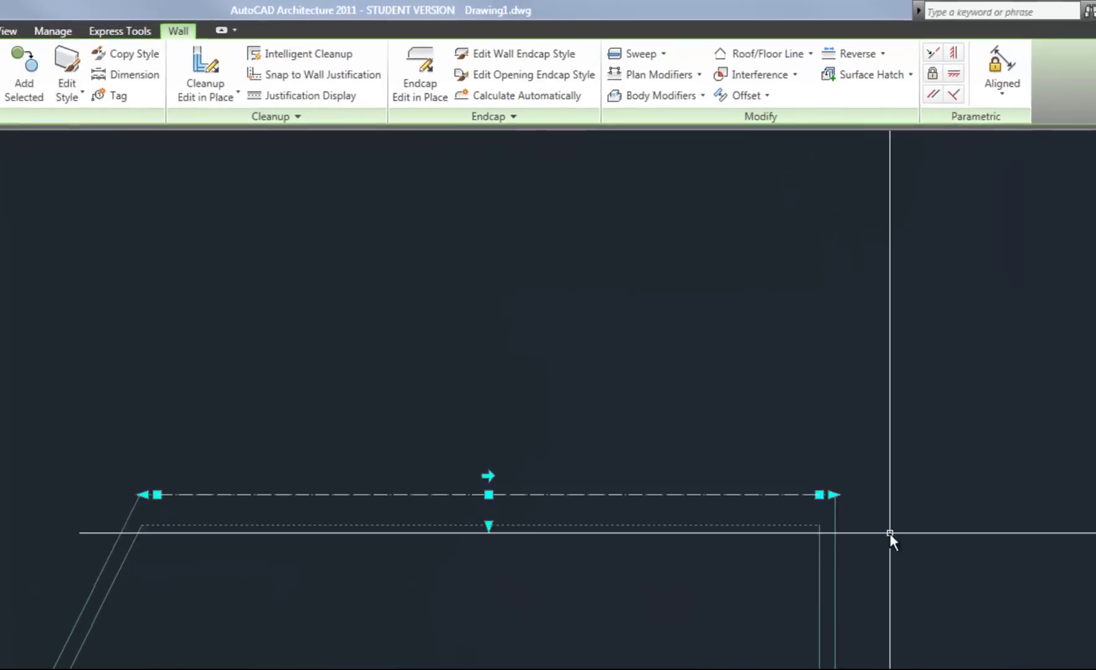
{"action": "middle_click_drag", "start_coordinate": [517, 354], "coordinate": [518, 286]}
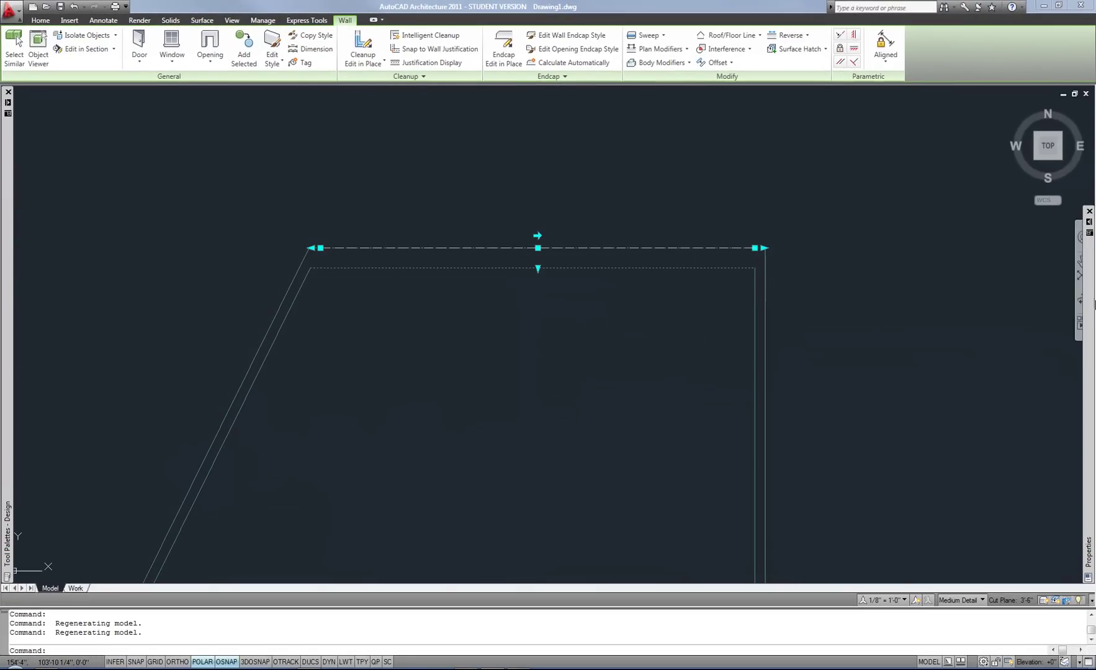
{"action": "mouse_move", "coordinate": [1090, 306]}
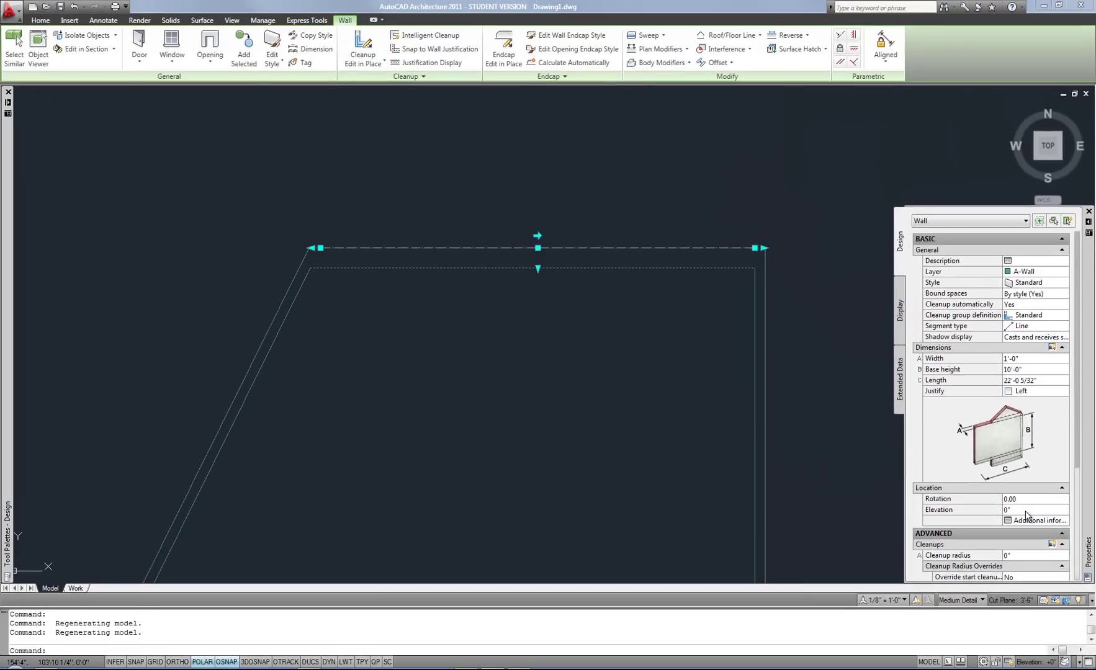
- Deselect the wall and zoom so the whole trapezoid room is visible
{"action": "key", "text": "Escape"}
{"action": "scroll", "coordinate": [571, 413], "scroll_direction": "down", "scroll_amount": 5}
{"action": "scroll", "coordinate": [570, 413], "scroll_direction": "up", "scroll_amount": 5}
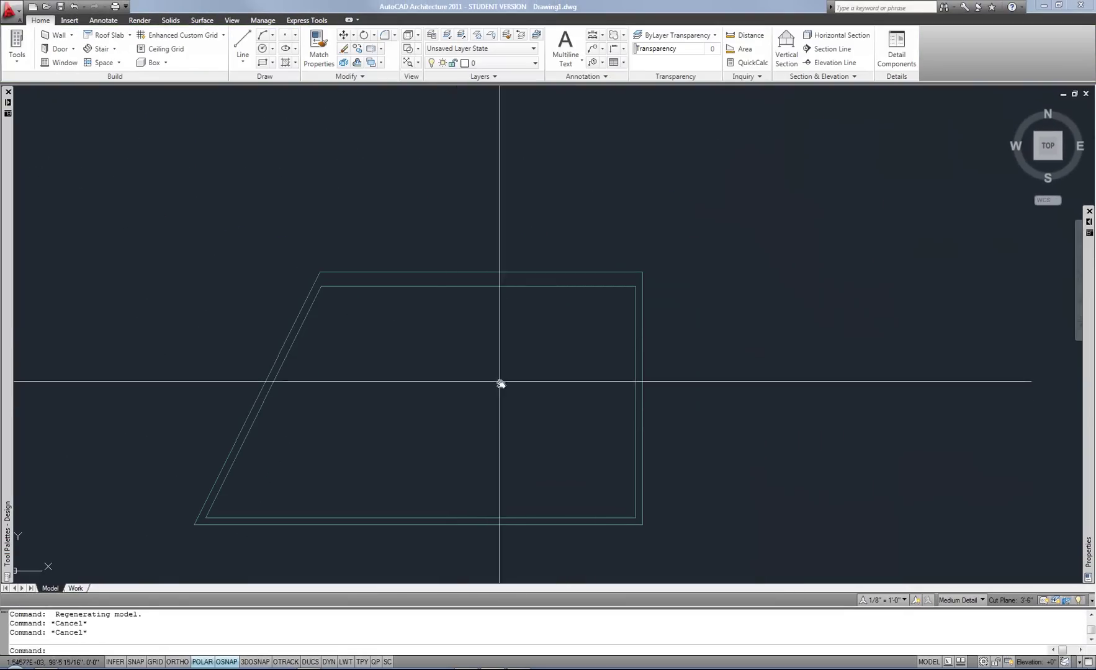
- Begin a new left-justified wall from a start point beside the room, heading straight up
{"action": "middle_click_drag", "start_coordinate": [500, 381], "coordinate": [391, 337]}
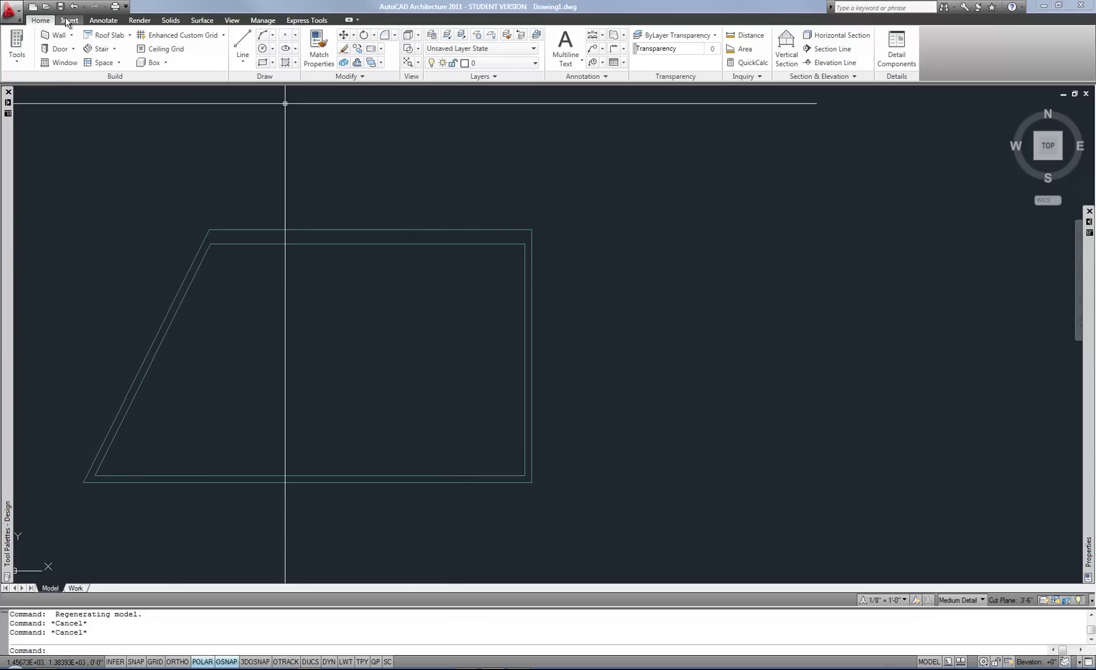
{"action": "left_click", "coordinate": [61, 38]}
{"action": "left_click", "coordinate": [689, 476]}
{"action": "scroll", "coordinate": [888, 470], "scroll_direction": "up", "scroll_amount": 5}
{"action": "scroll", "coordinate": [889, 463], "scroll_direction": "down", "scroll_amount": 4}
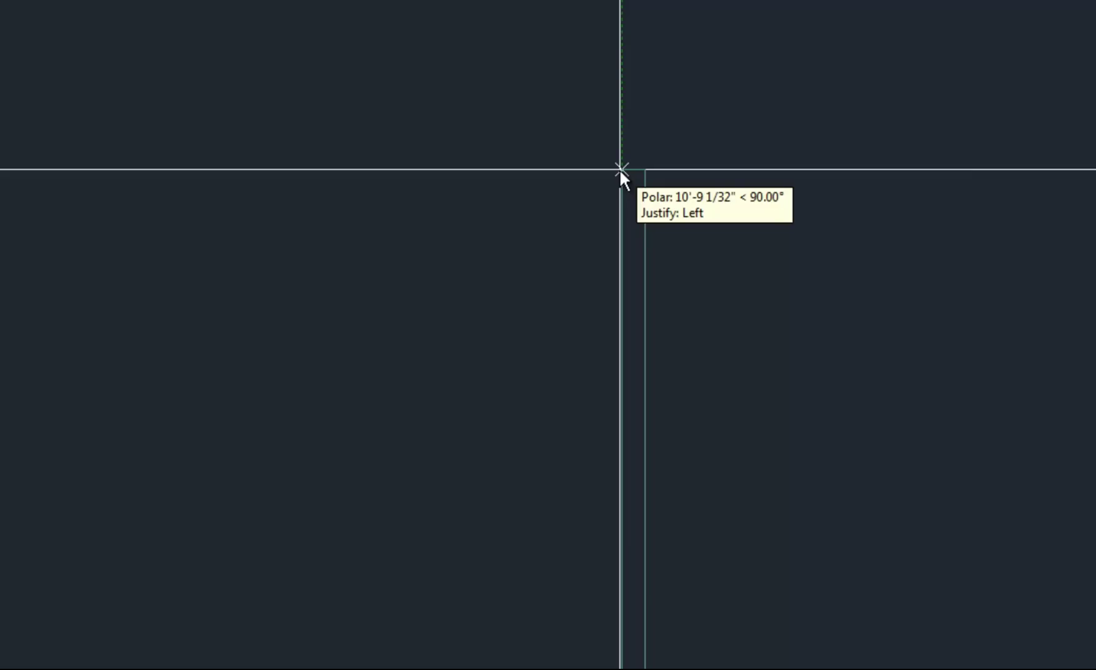
- End the vertical wall, then cycle the next wall's justification Left to Center to Right
{"action": "left_click", "coordinate": [619, 168]}
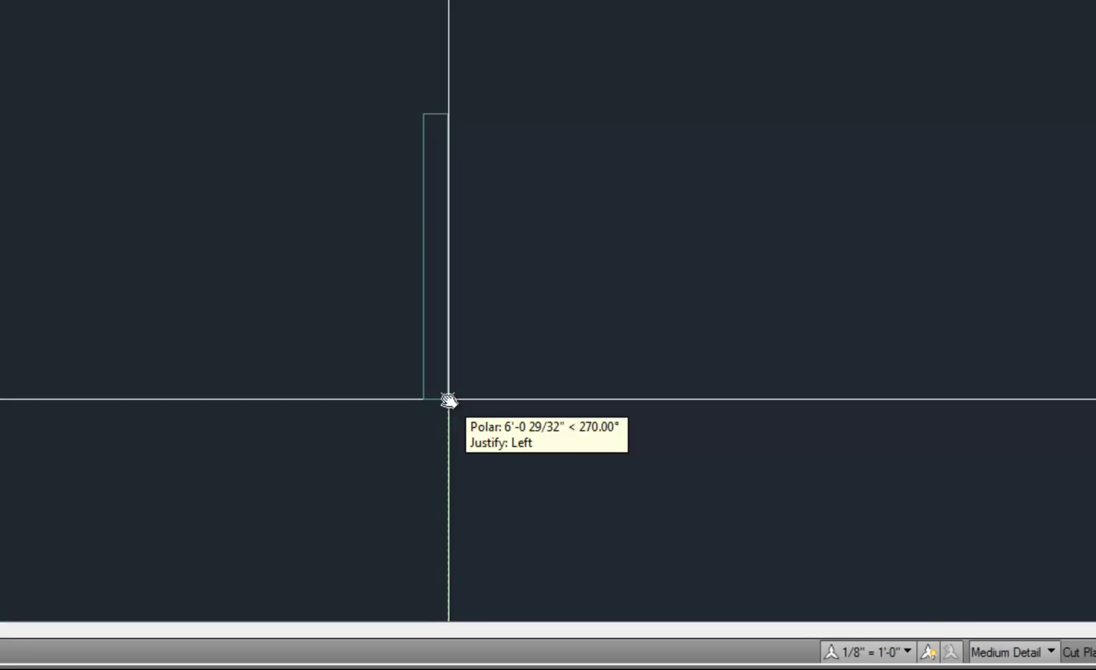
{"action": "middle_click_drag", "start_coordinate": [442, 112], "coordinate": [403, 286]}
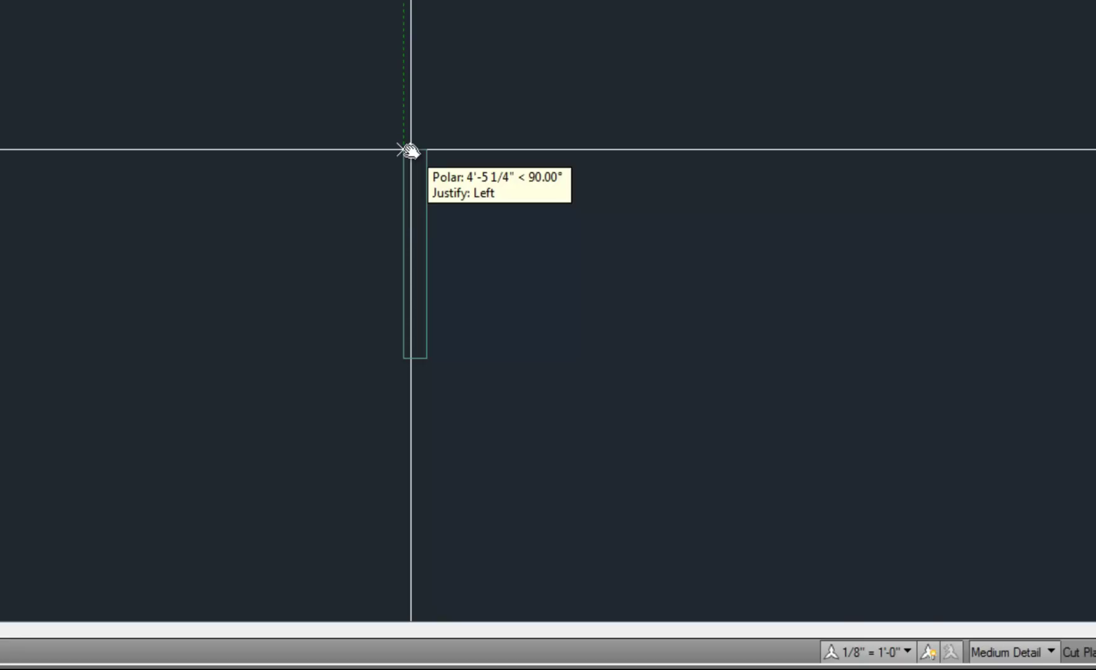
{"action": "middle_click_drag", "start_coordinate": [409, 150], "coordinate": [374, 123]}
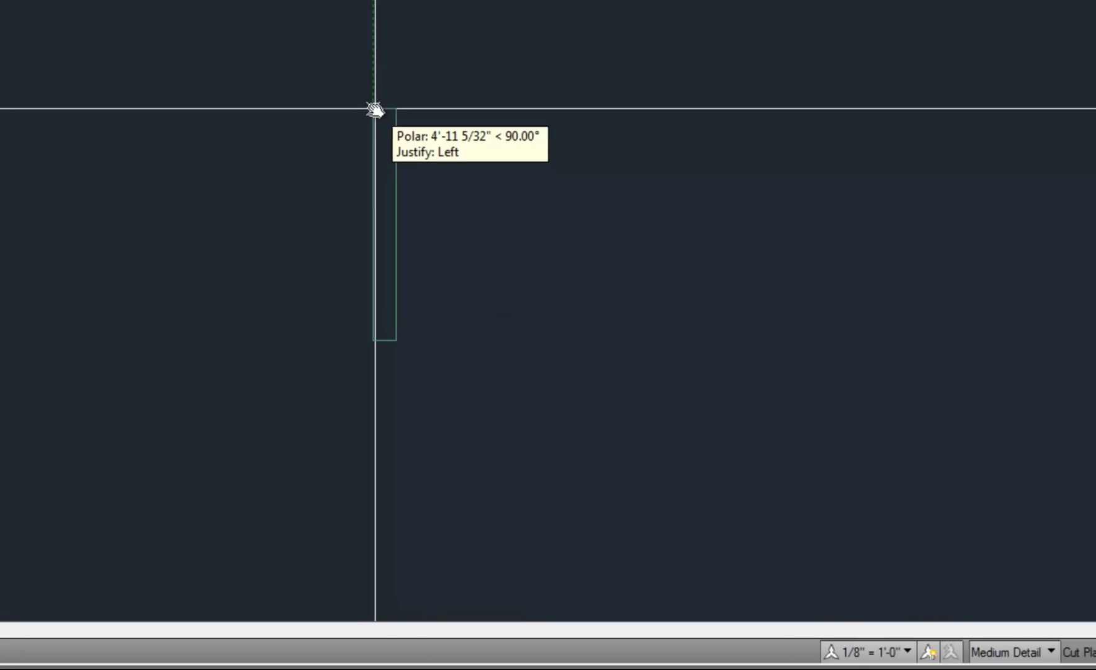
{"action": "key", "text": "ctrl"}
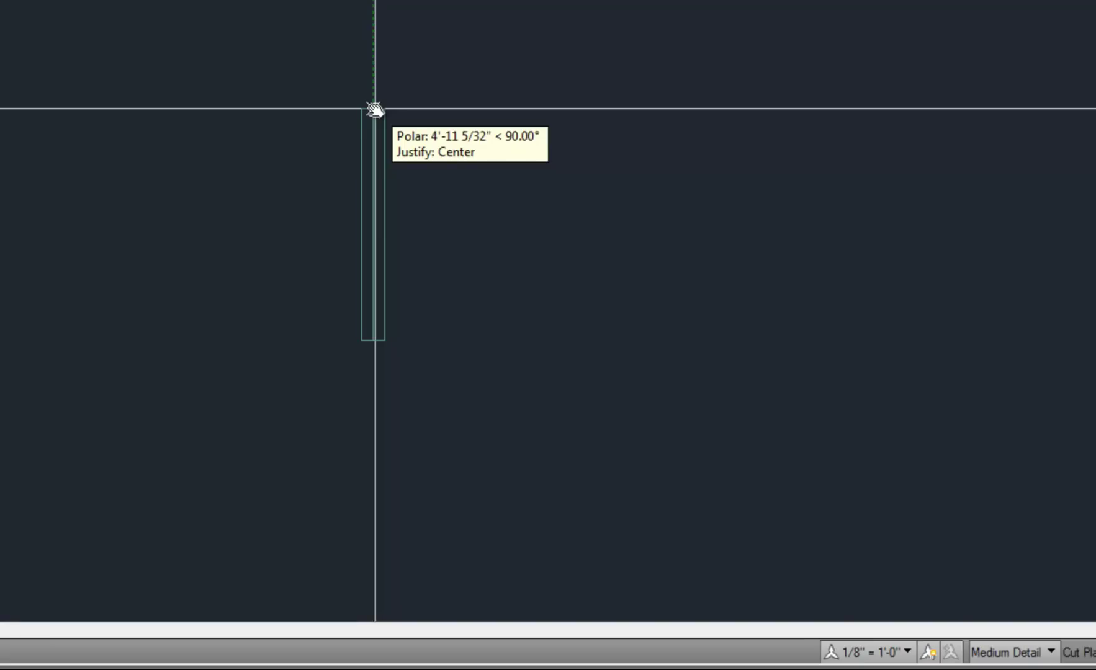
{"action": "key", "text": "ctrl"}
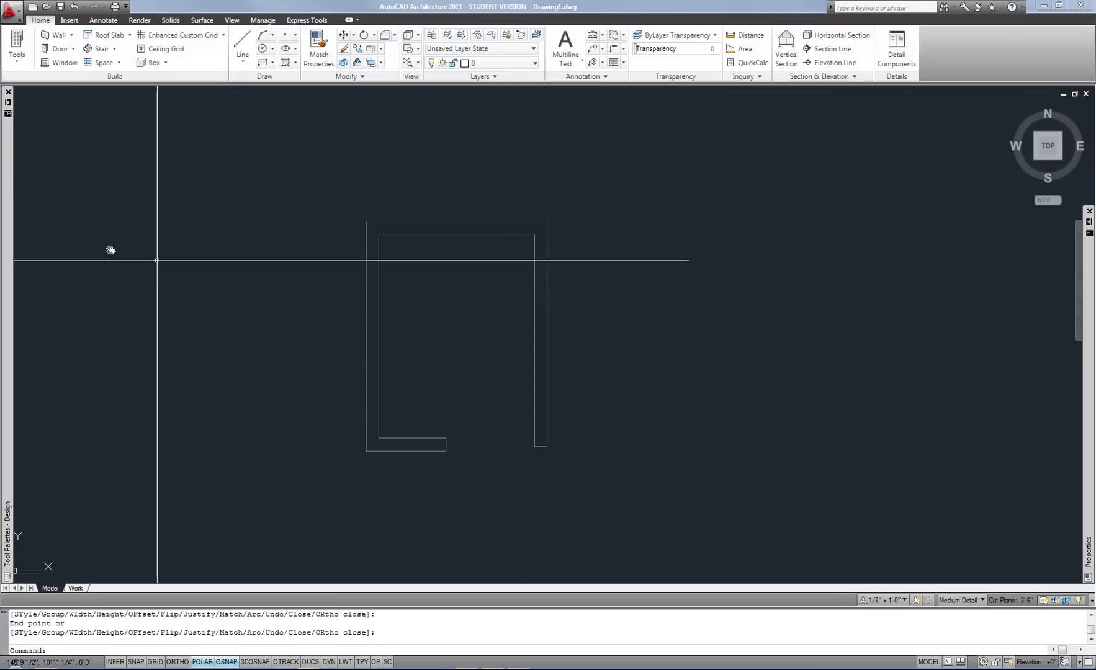
- Expand the Tool Palettes to show the masonry wall styles list
{"action": "mouse_move", "coordinate": [7, 197]}
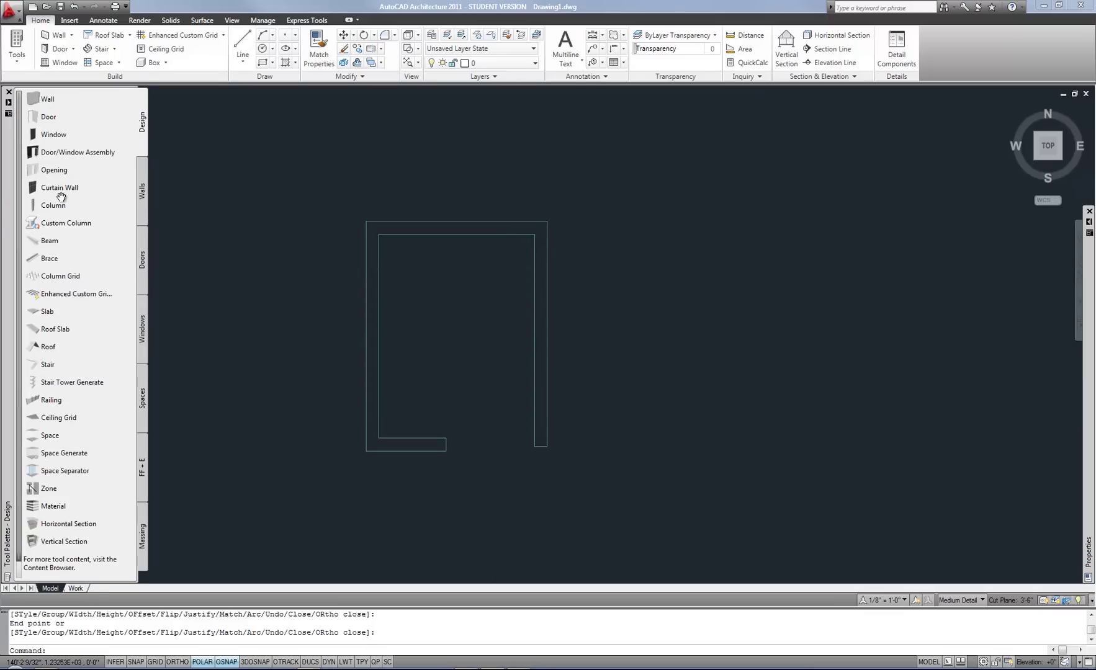
{"action": "left_click", "coordinate": [129, 188]}
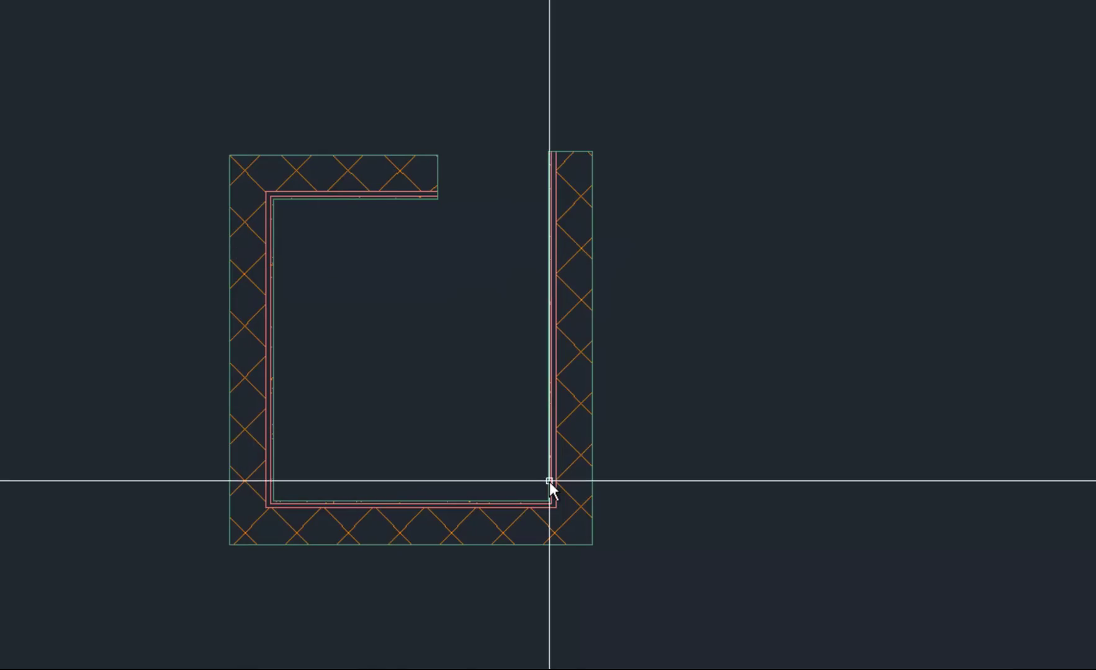
- Crossing-select the hatched walls and erase them
{"action": "left_click", "coordinate": [713, 594]}
{"action": "left_click", "coordinate": [171, 76]}
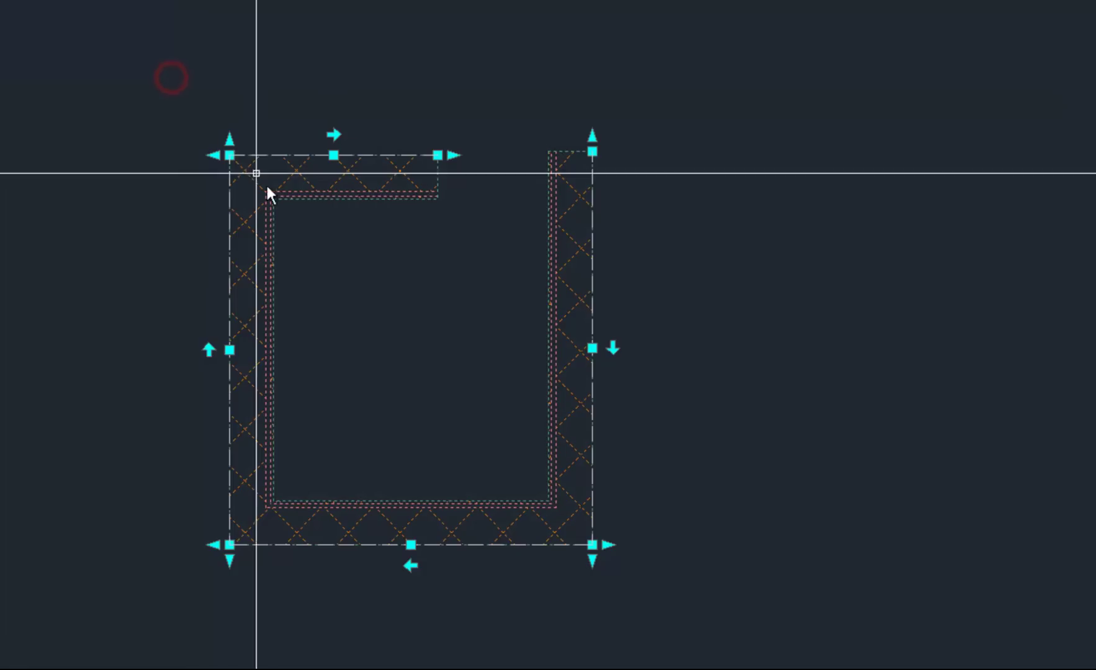
{"action": "key", "text": "Delete"}
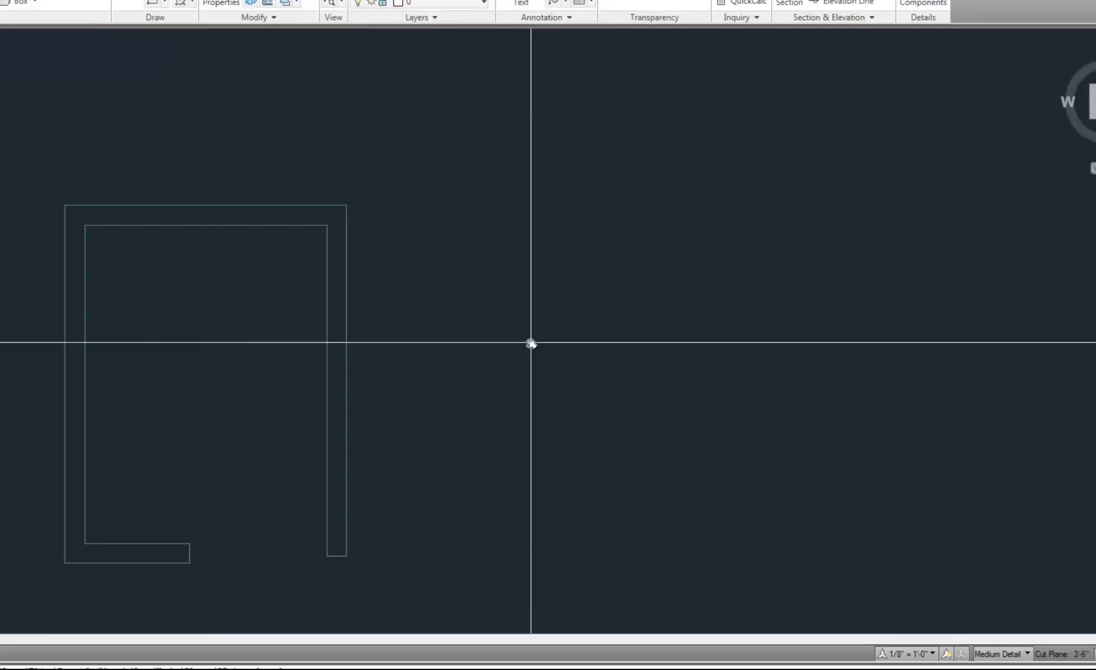
- Draw one vertical CMU-8 Furring wall from the Walls palette
{"action": "middle_click_drag", "start_coordinate": [416, 347], "coordinate": [463, 349]}
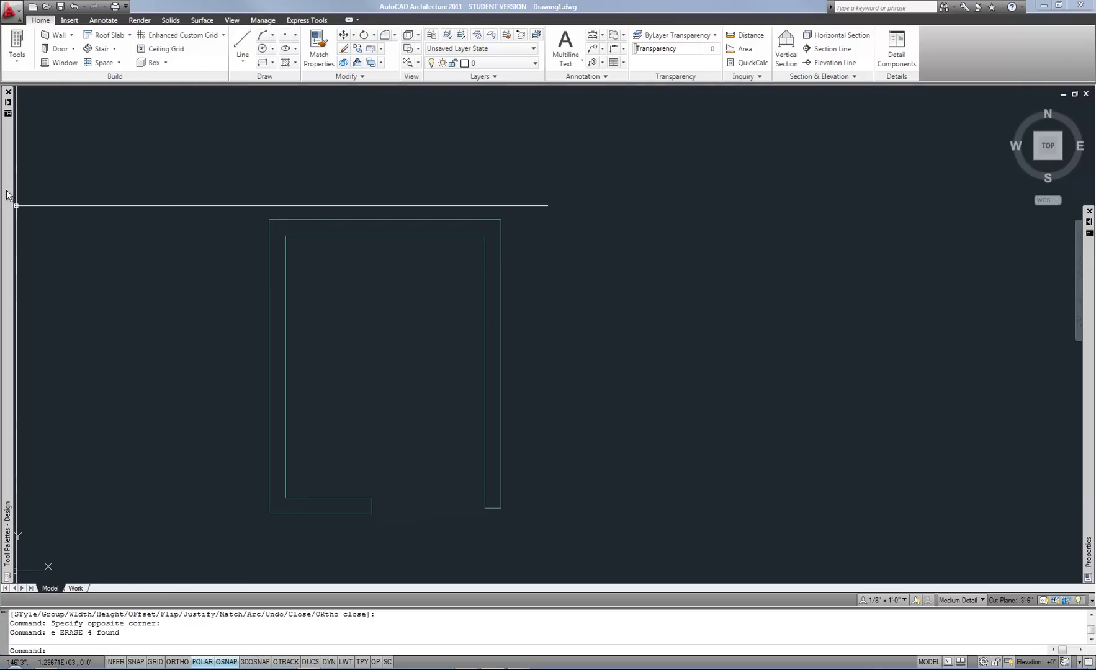
{"action": "mouse_move", "coordinate": [9, 189]}
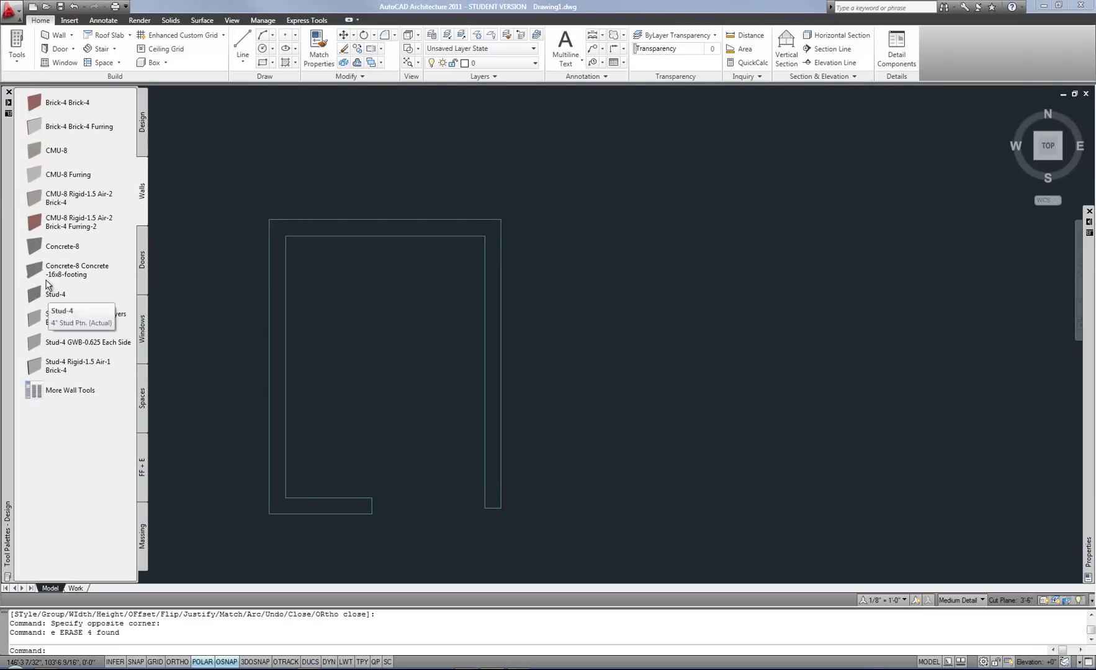
{"action": "left_click", "coordinate": [41, 174]}
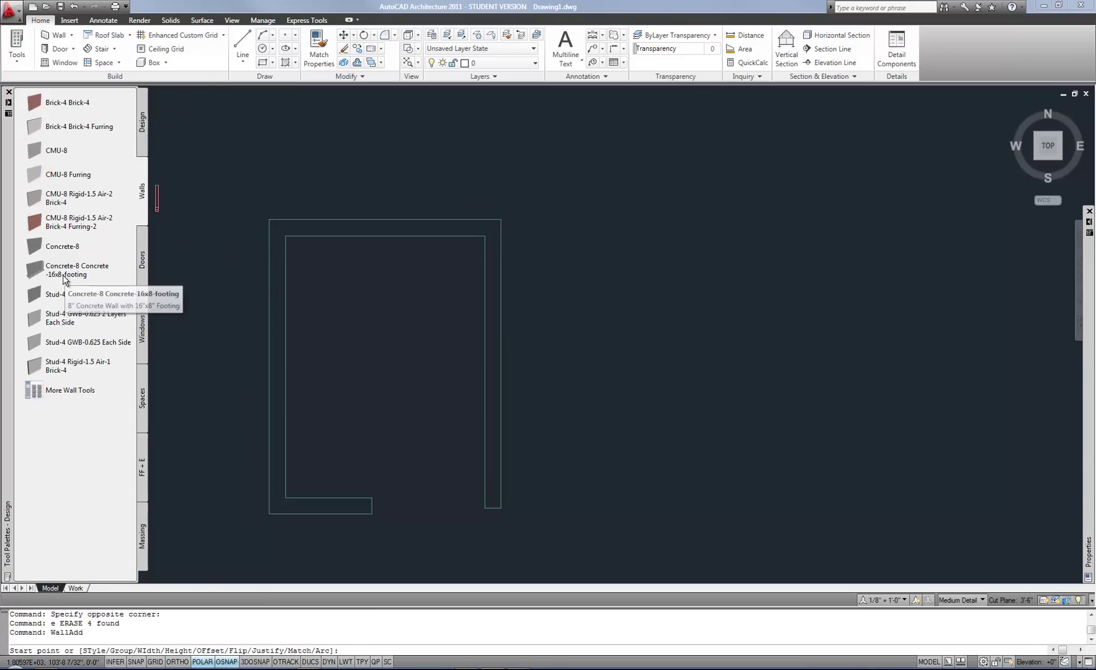
{"action": "left_click", "coordinate": [664, 202]}
{"action": "left_click", "coordinate": [663, 439]}
{"action": "key", "text": "Return"}
- Select the new furring wall and edit its Width in Properties
{"action": "left_click", "coordinate": [663, 345]}
{"action": "mouse_move", "coordinate": [1088, 347]}
{"action": "left_click", "coordinate": [1033, 359]}
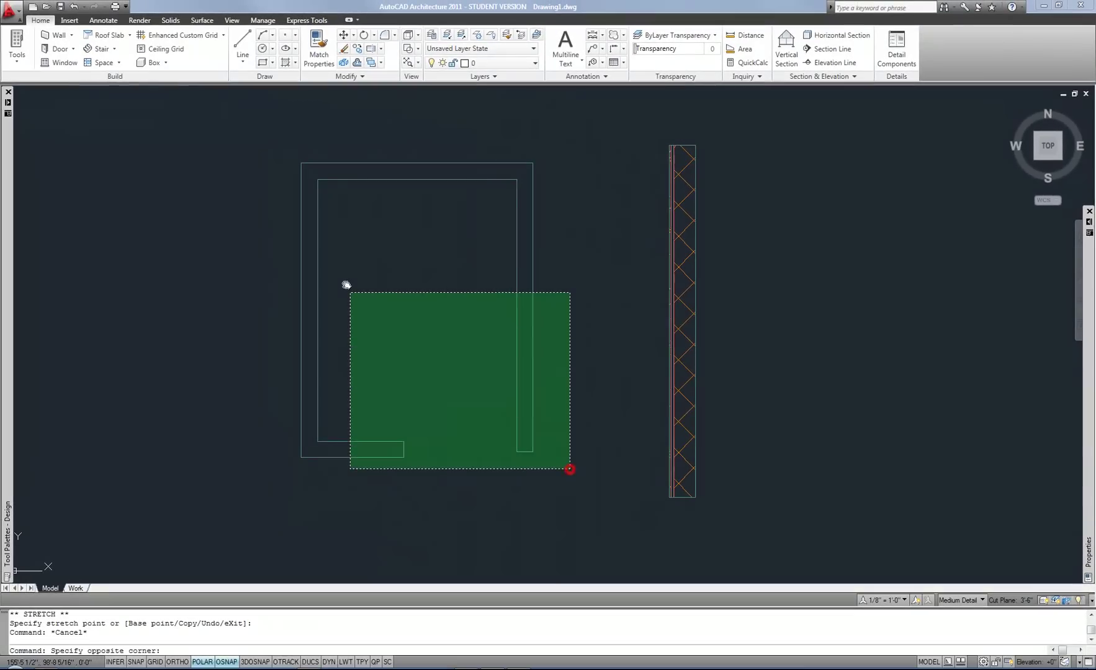
{"action": "left_click", "coordinate": [260, 142]}
{"action": "key", "text": "Delete"}
{"action": "left_click", "coordinate": [690, 292]}
{"action": "middle_click_drag", "start_coordinate": [689, 293], "coordinate": [409, 301]}
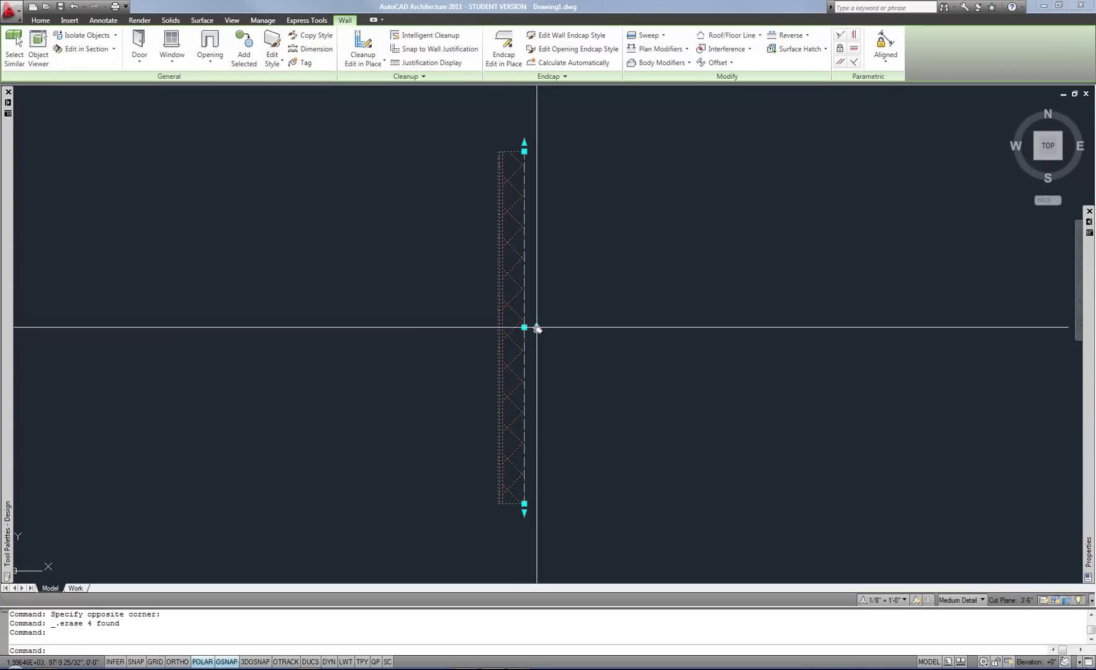
- Flip the furring wall back and forth, ending with its justification line on the left face
{"action": "left_click", "coordinate": [536, 327]}
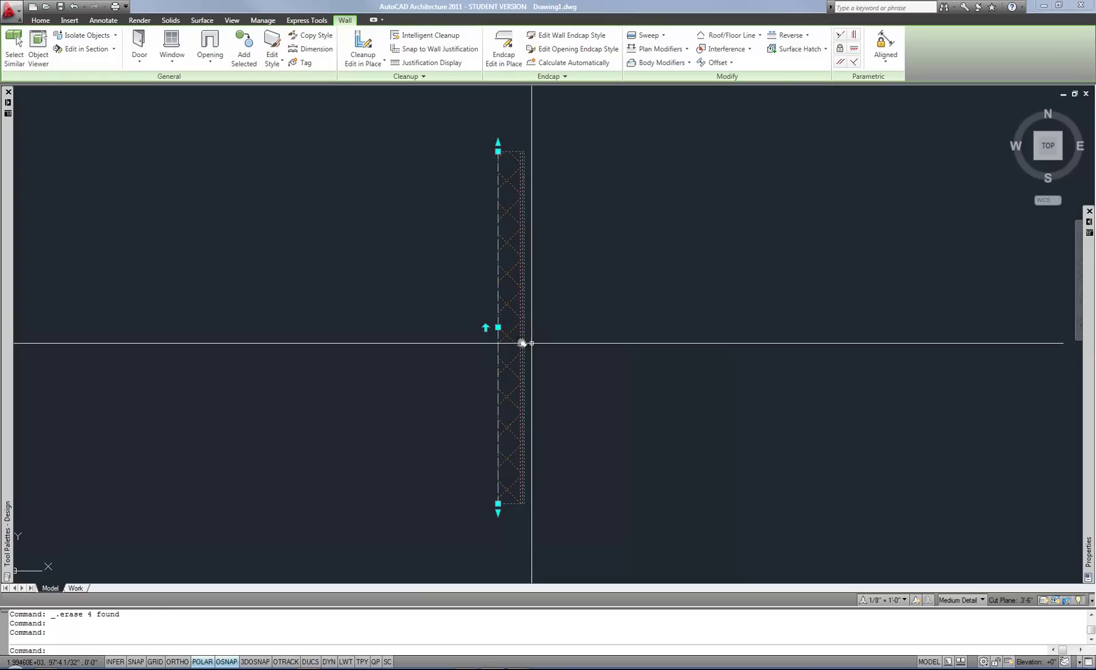
{"action": "left_click", "coordinate": [487, 328]}
{"action": "scroll", "coordinate": [531, 326], "scroll_direction": "up", "scroll_amount": 2}
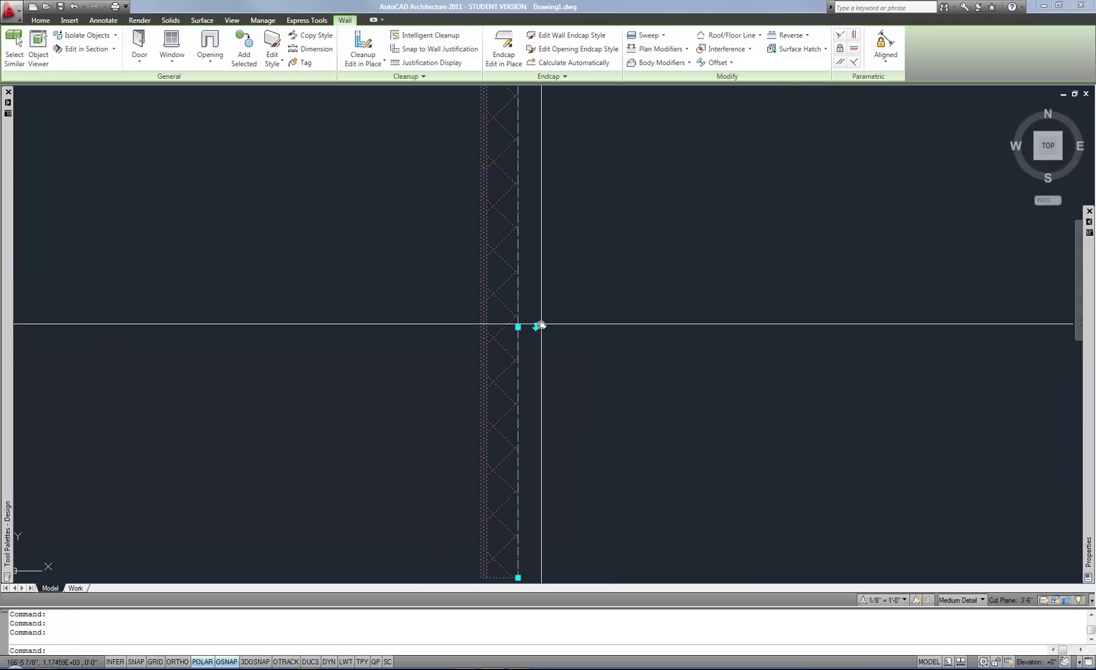
{"action": "left_click", "coordinate": [537, 326]}
{"action": "scroll", "coordinate": [527, 326], "scroll_direction": "down", "scroll_amount": 2}
{"action": "left_click", "coordinate": [495, 326]}
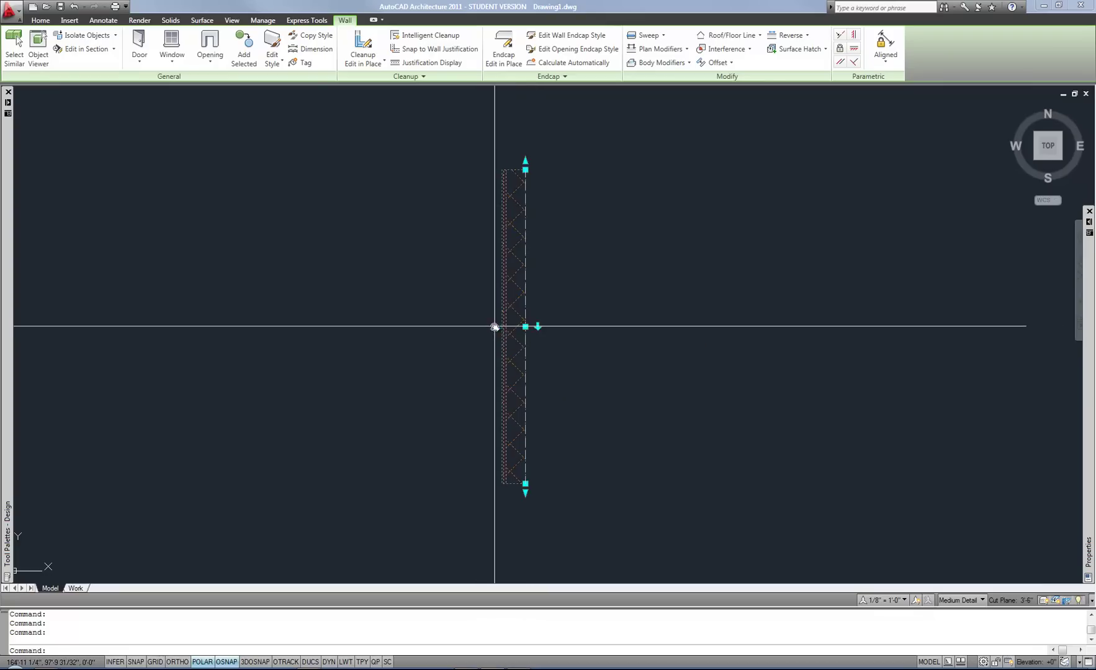
{"action": "left_click", "coordinate": [537, 325]}
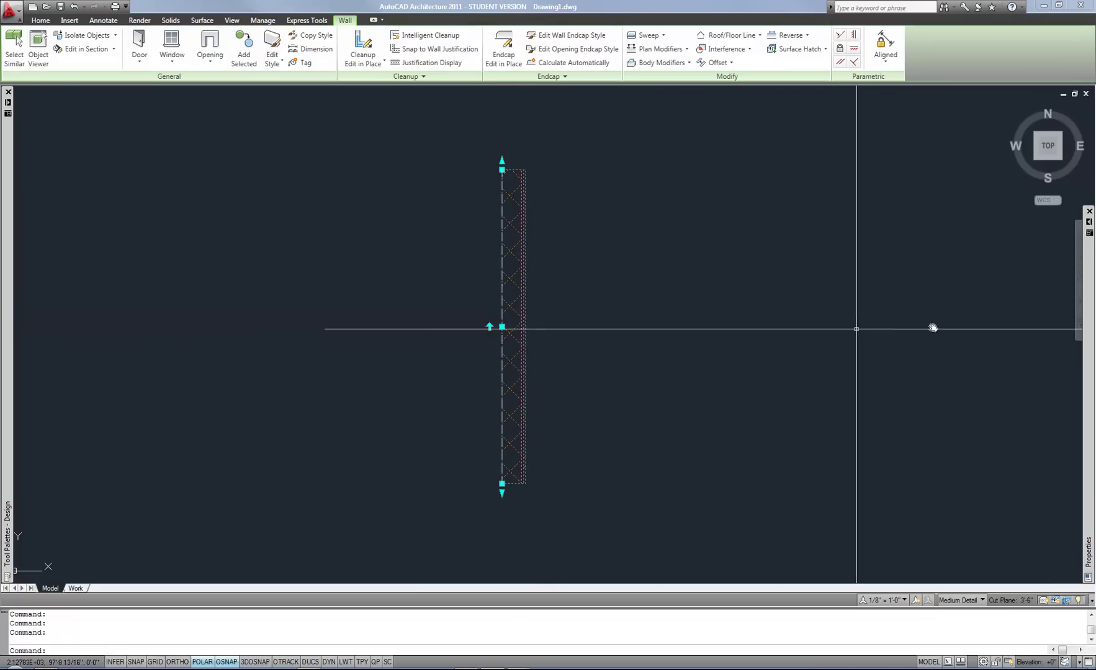
- Switch the furring wall's Justify setting to Left, then to Right
{"action": "mouse_move", "coordinate": [1089, 319]}
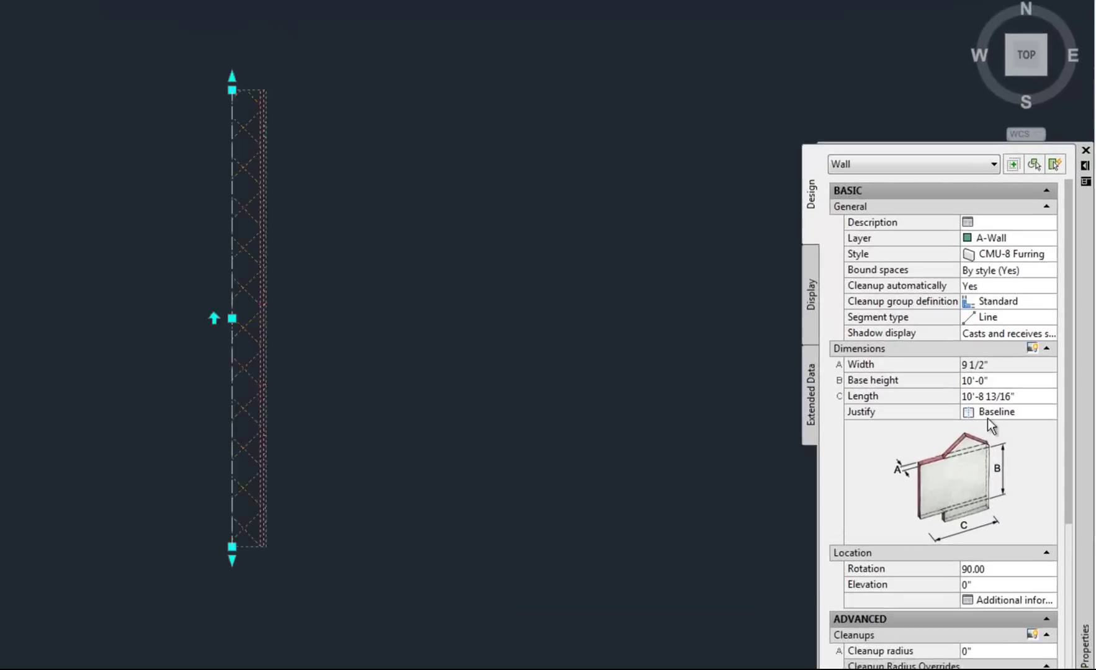
{"action": "left_click", "coordinate": [1065, 390]}
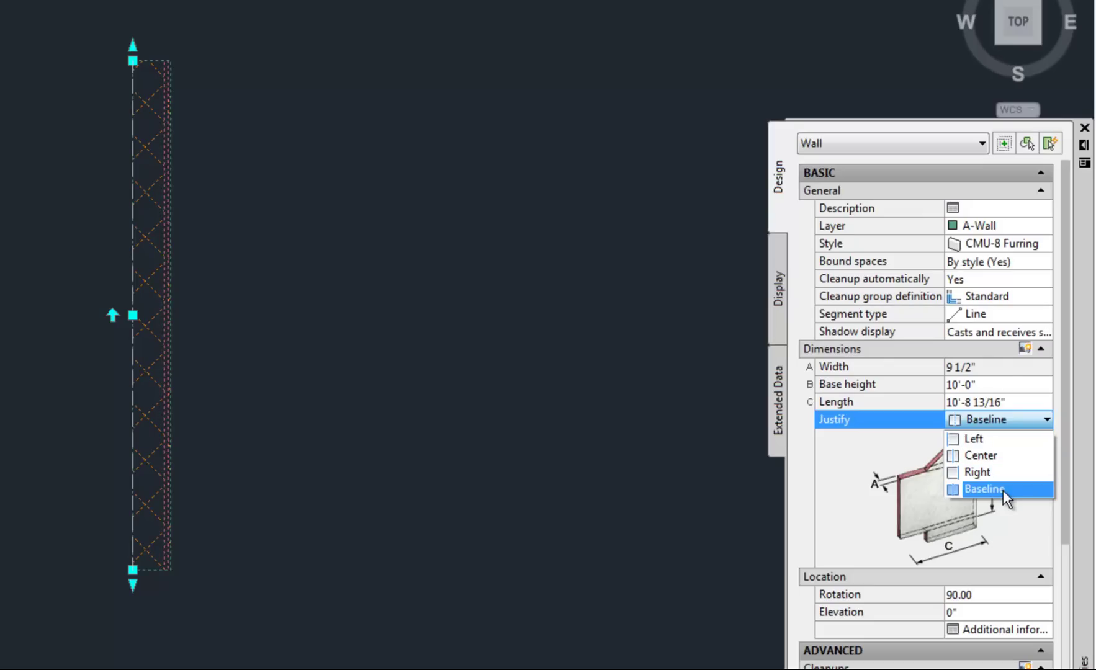
{"action": "left_click", "coordinate": [1019, 438]}
{"action": "left_click", "coordinate": [1037, 419]}
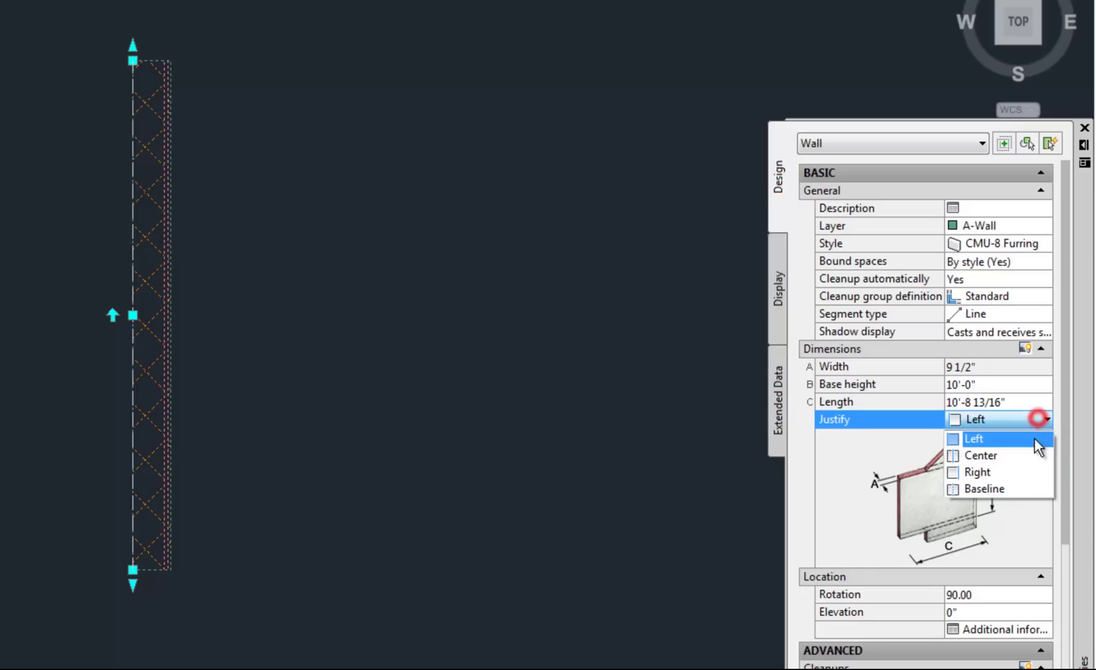
{"action": "left_click", "coordinate": [1027, 470]}
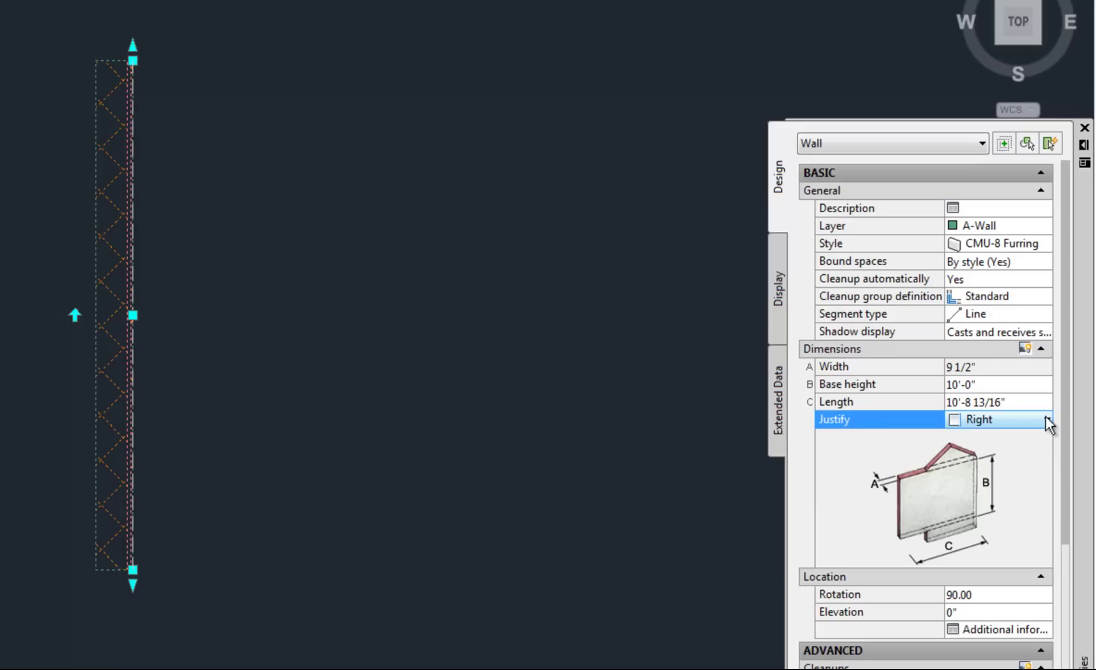
- Cycle Justify through Center, Right and Center, finally settling on Left
{"action": "left_click", "coordinate": [1046, 420]}
{"action": "left_click", "coordinate": [1036, 462]}
{"action": "left_click", "coordinate": [1046, 421]}
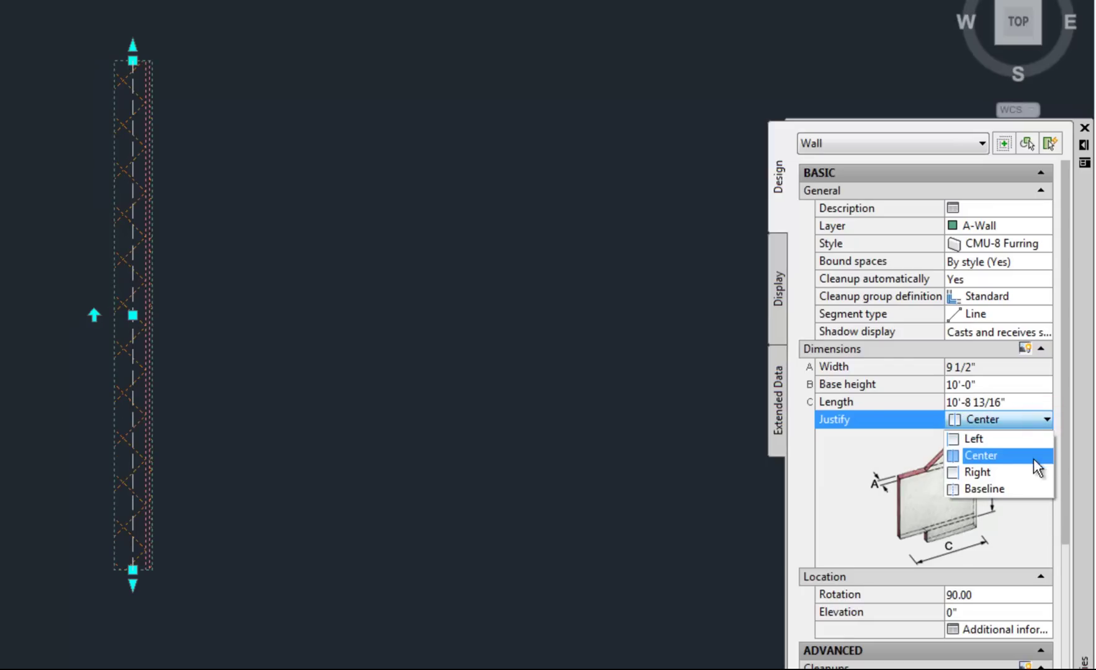
{"action": "left_click", "coordinate": [1032, 470]}
{"action": "left_click", "coordinate": [1048, 420]}
{"action": "left_click", "coordinate": [1032, 448]}
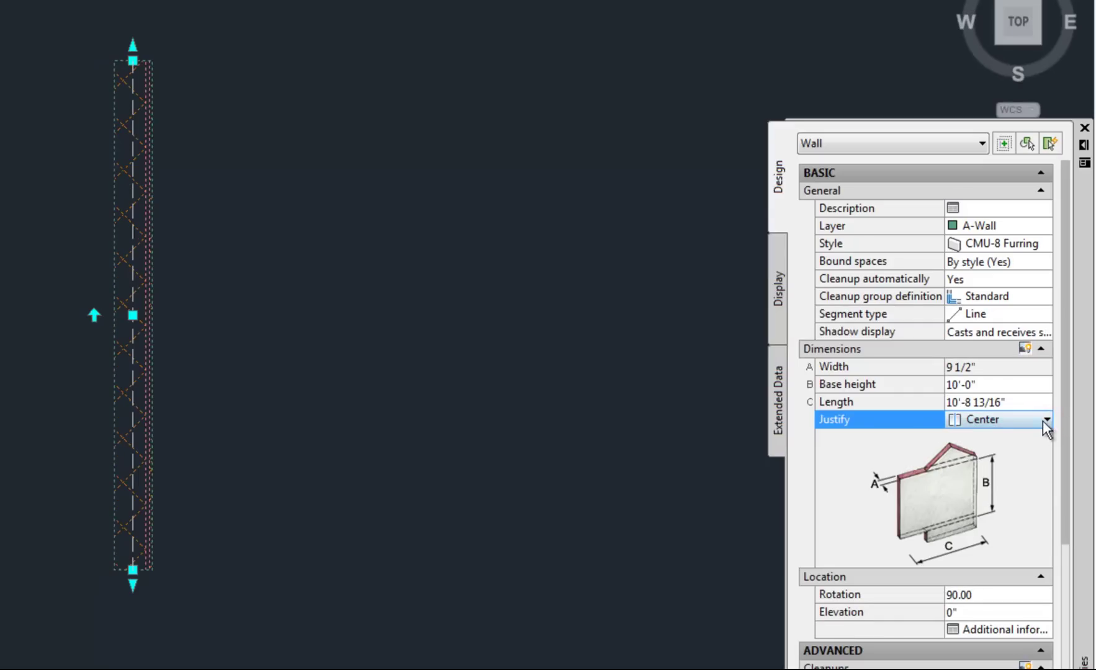
{"action": "left_click", "coordinate": [1046, 421]}
{"action": "left_click", "coordinate": [1028, 438]}
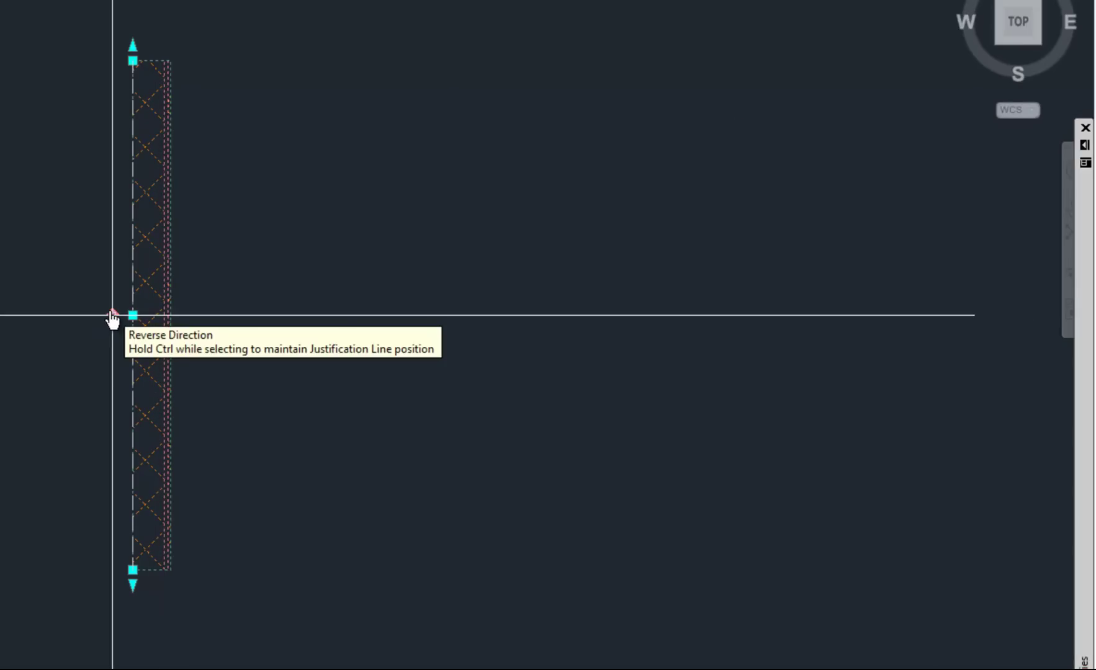
- Set the reversed furring wall's Justify property to Right
{"action": "mouse_move", "coordinate": [1085, 380]}
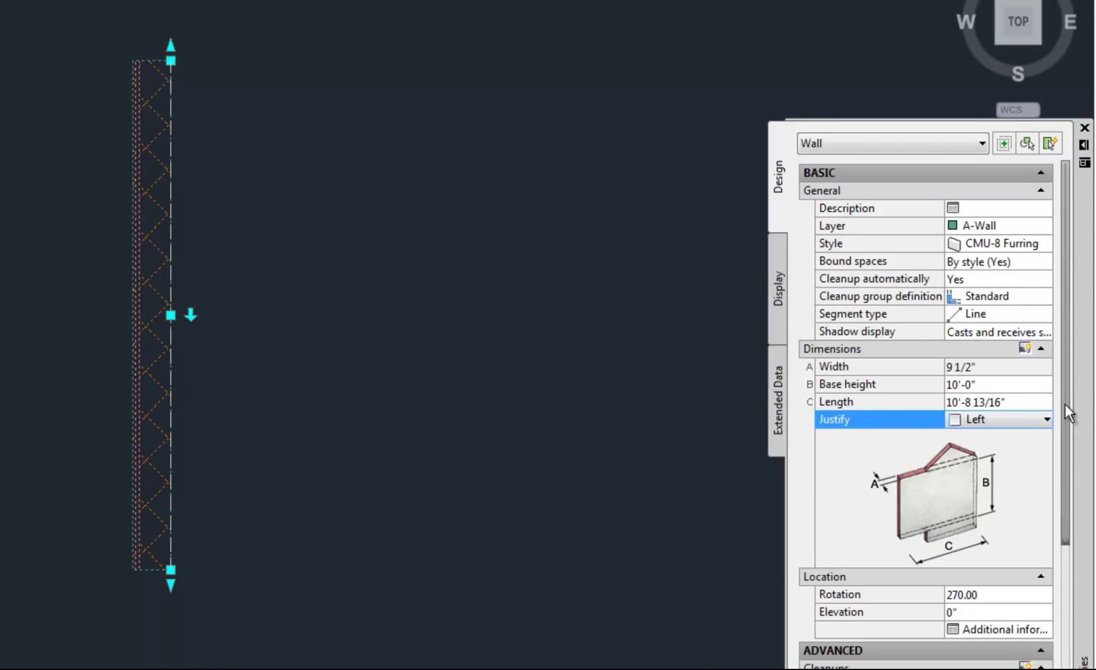
{"action": "left_click", "coordinate": [1045, 421]}
{"action": "left_click", "coordinate": [1029, 467]}
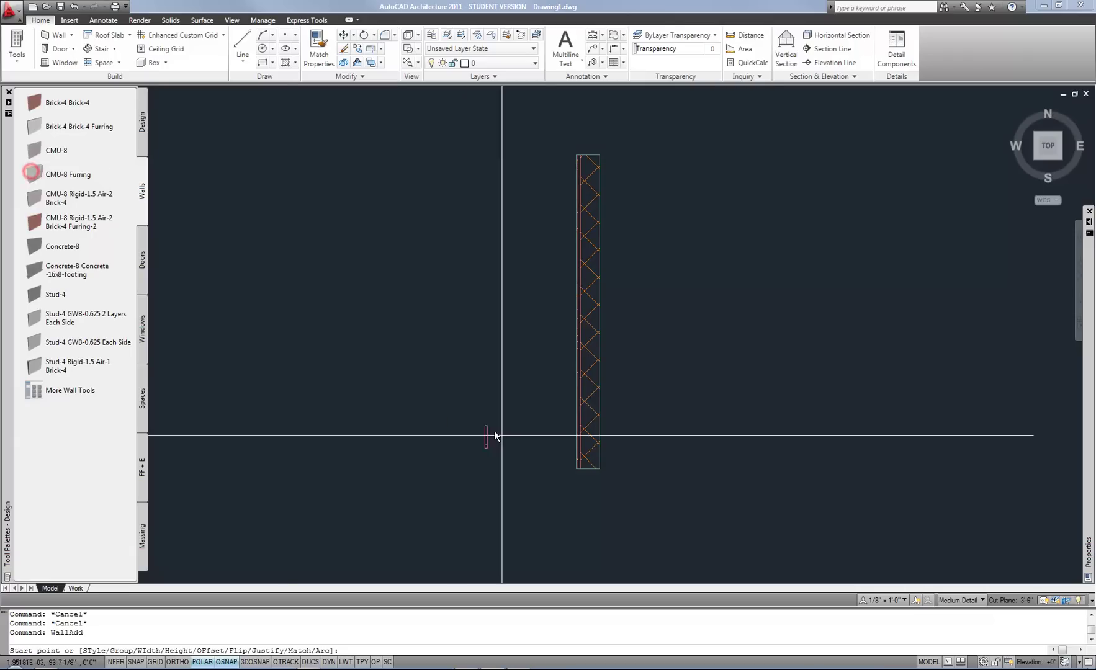
- Draw a CMU-8 Furring wall from the vertical wall's base westward to form an L corner
{"action": "left_click", "coordinate": [596, 470]}
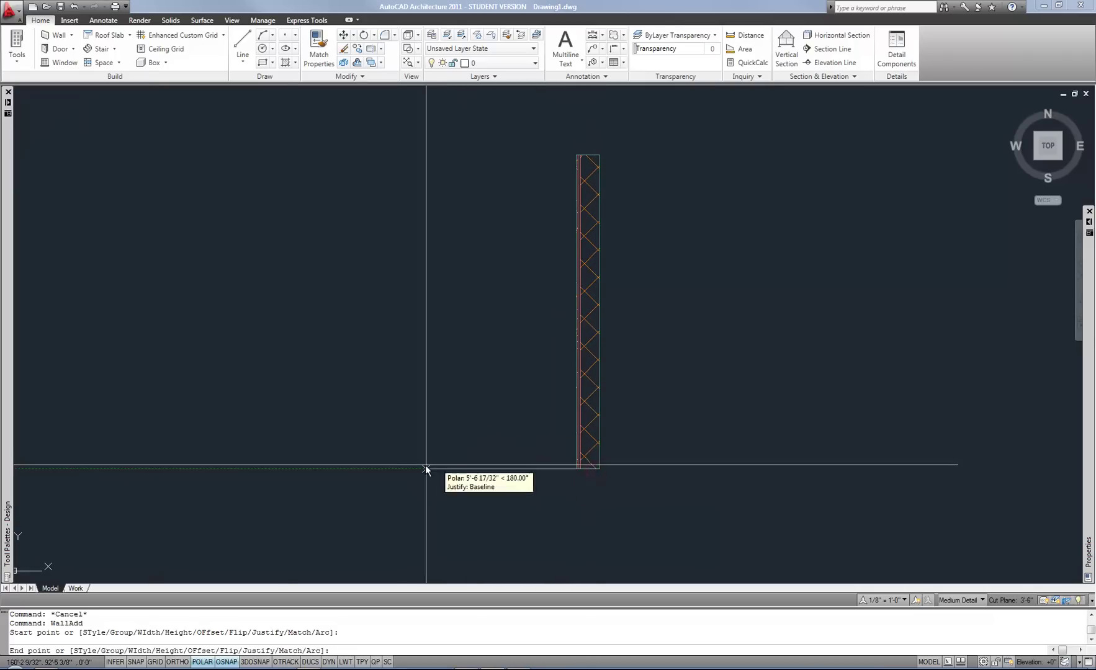
{"action": "left_click", "coordinate": [335, 465]}
{"action": "key", "text": "Return"}
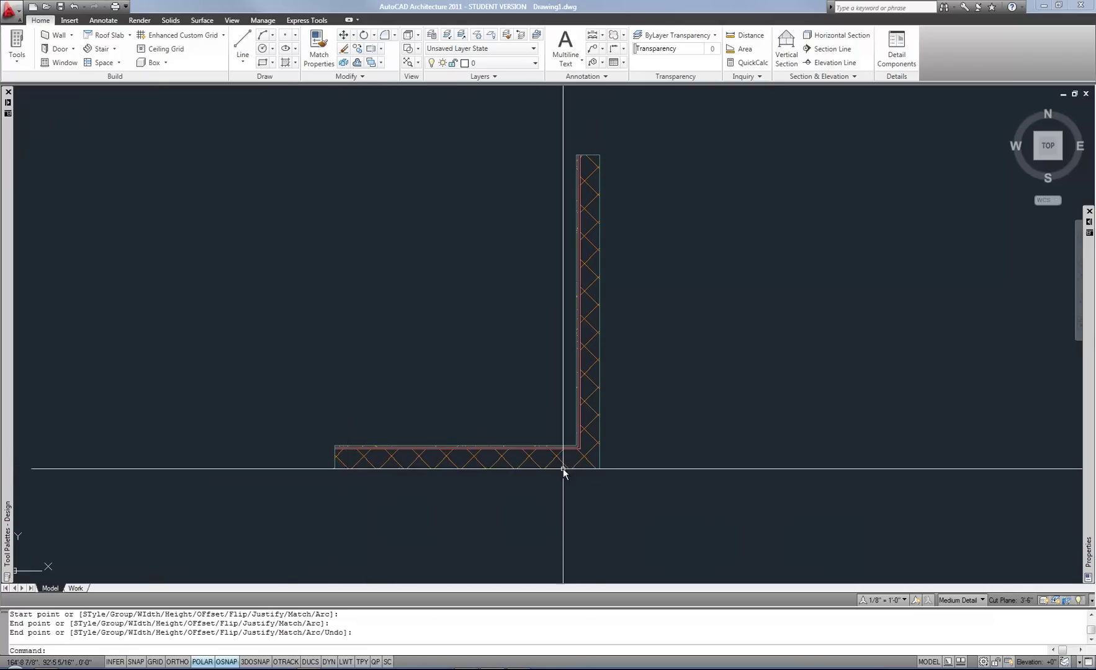
- Select the new bottom wall together with the vertical wall
{"action": "left_click", "coordinate": [562, 465]}
{"action": "left_click", "coordinate": [599, 428]}
{"action": "scroll", "coordinate": [617, 478], "scroll_direction": "up", "scroll_amount": 2}
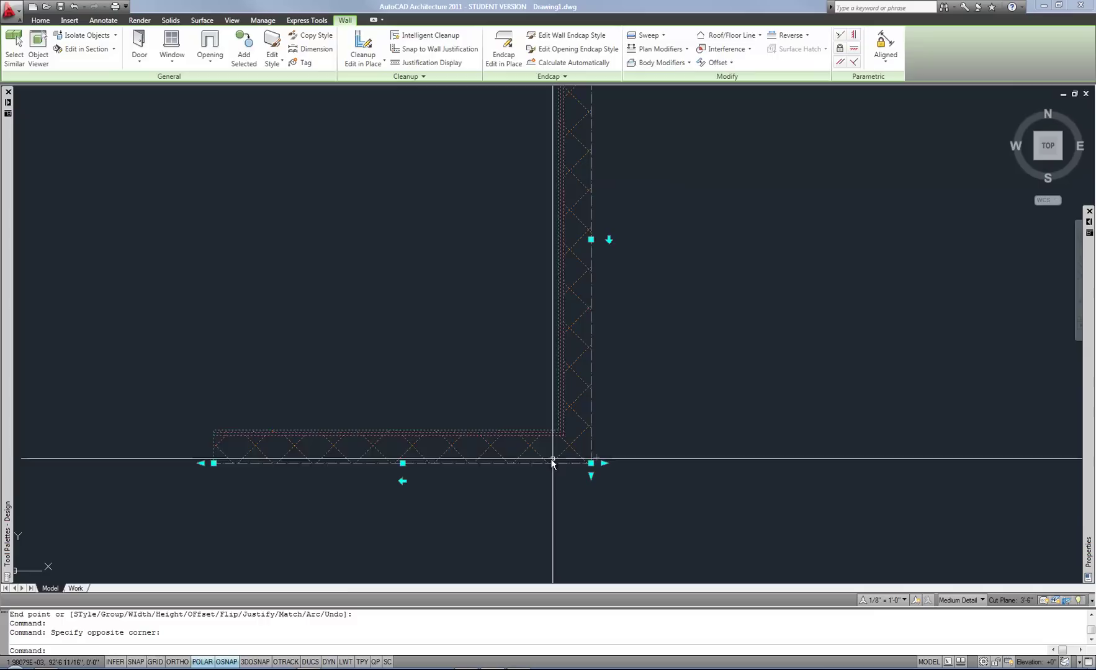
- Stretch the horizontal wall's right end back to stop at the vertical wall
{"action": "key", "text": "Escape"}
{"action": "key", "text": "Escape"}
{"action": "left_click", "coordinate": [533, 439]}
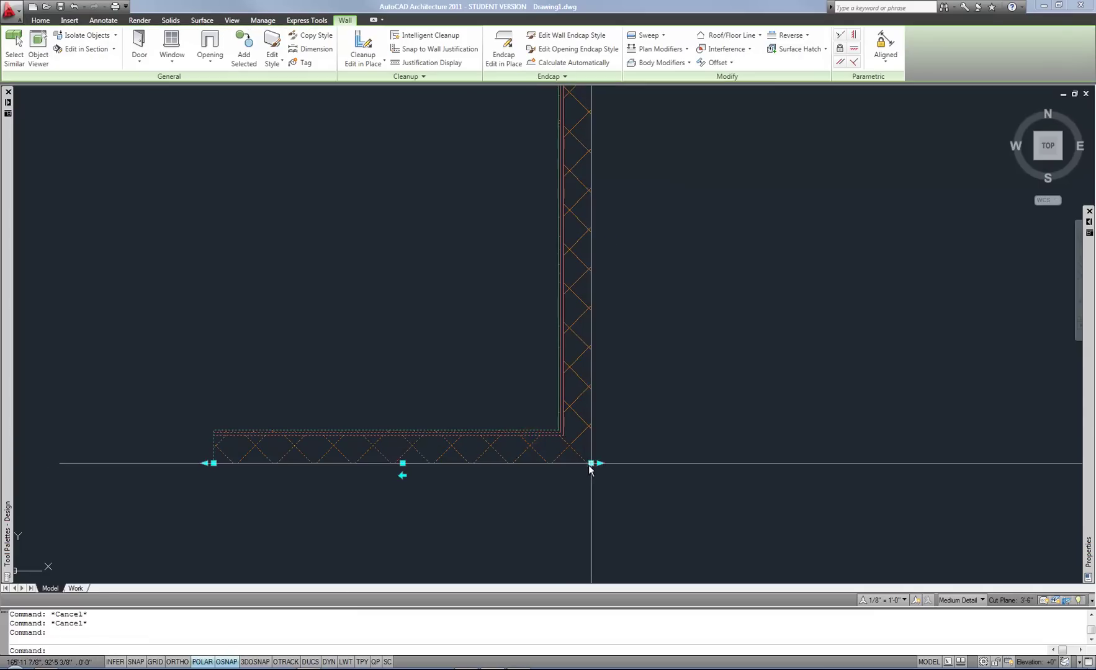
{"action": "left_click", "coordinate": [591, 463]}
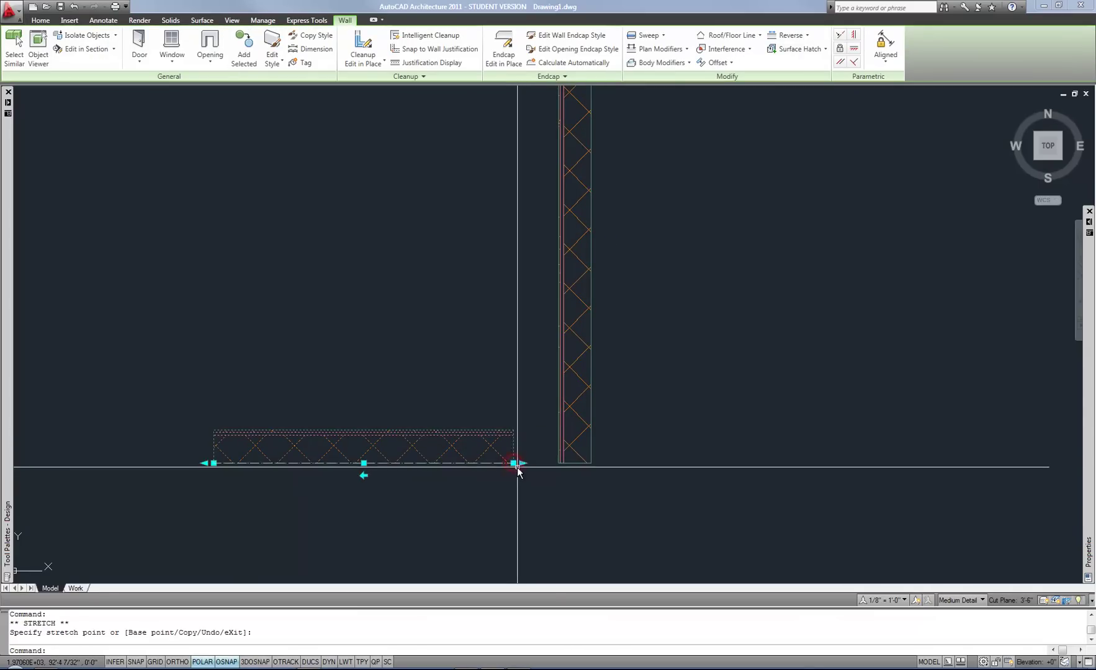
{"action": "left_click", "coordinate": [558, 462]}
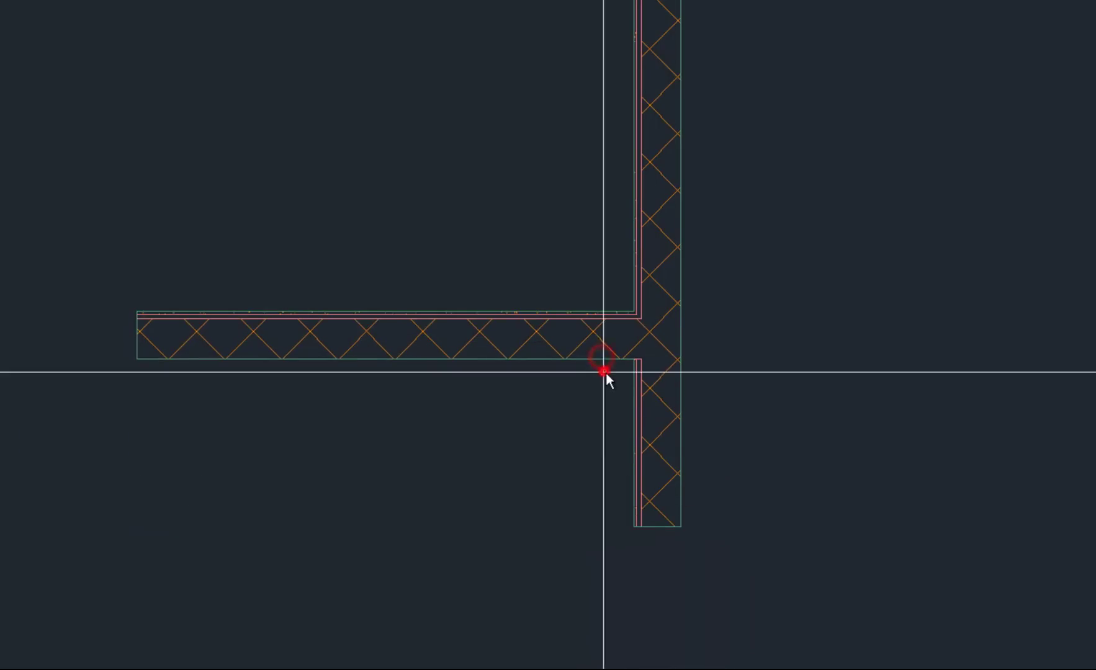
- Stretch the horizontal wall's right end onto the vertical wall's endpoint
{"action": "left_click", "coordinate": [680, 358]}
{"action": "left_click", "coordinate": [568, 359]}
{"action": "left_click", "coordinate": [568, 359]}
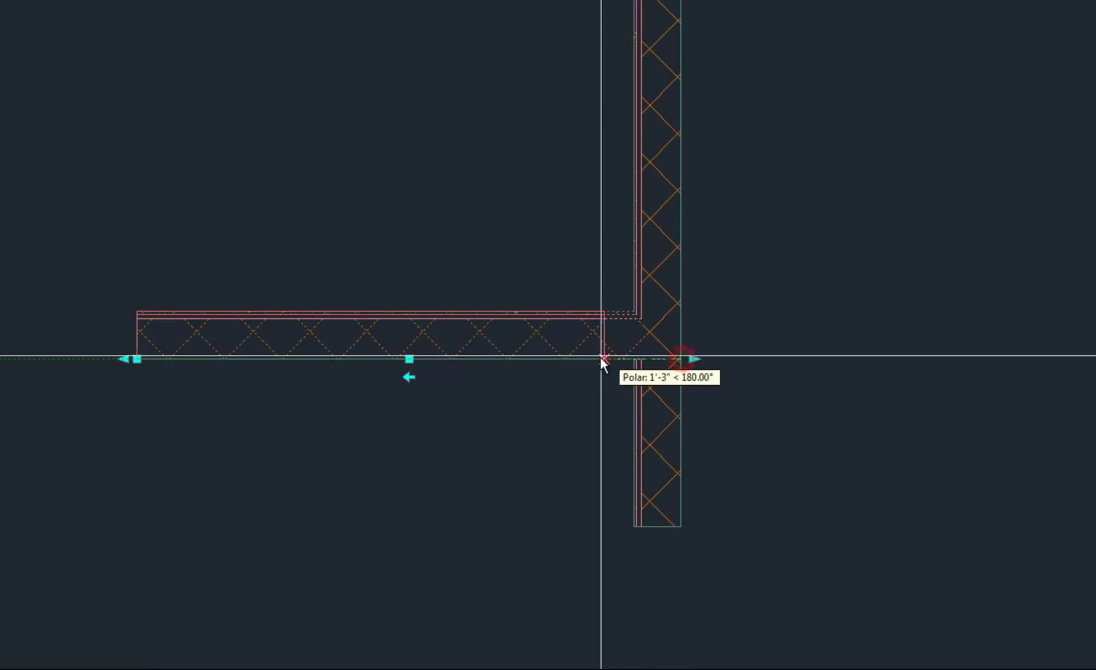
{"action": "left_click", "coordinate": [595, 360]}
{"action": "left_click", "coordinate": [595, 362]}
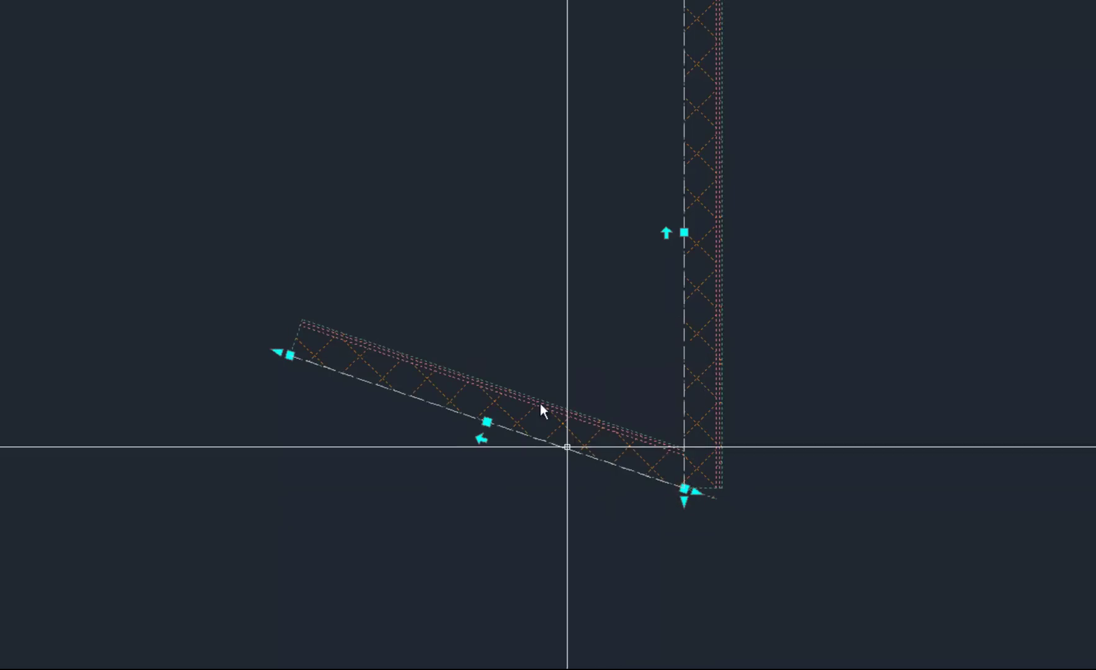
- Go to the Walls tool palette to start another CMU-8 Furring wall at the corner
{"action": "mouse_move", "coordinate": [6, 77]}
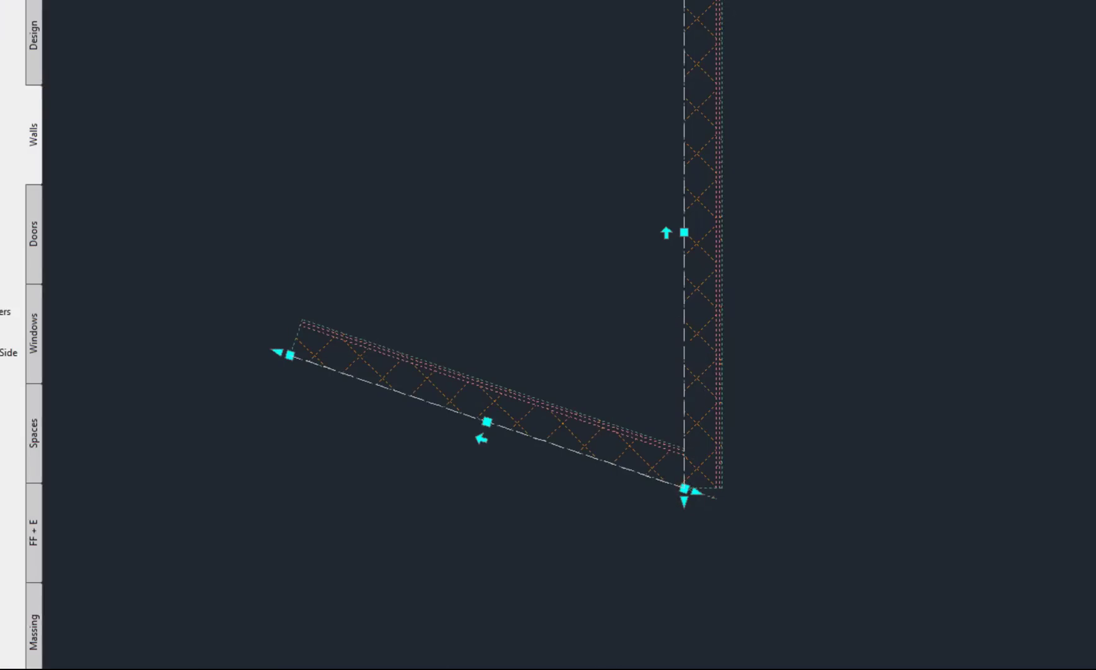